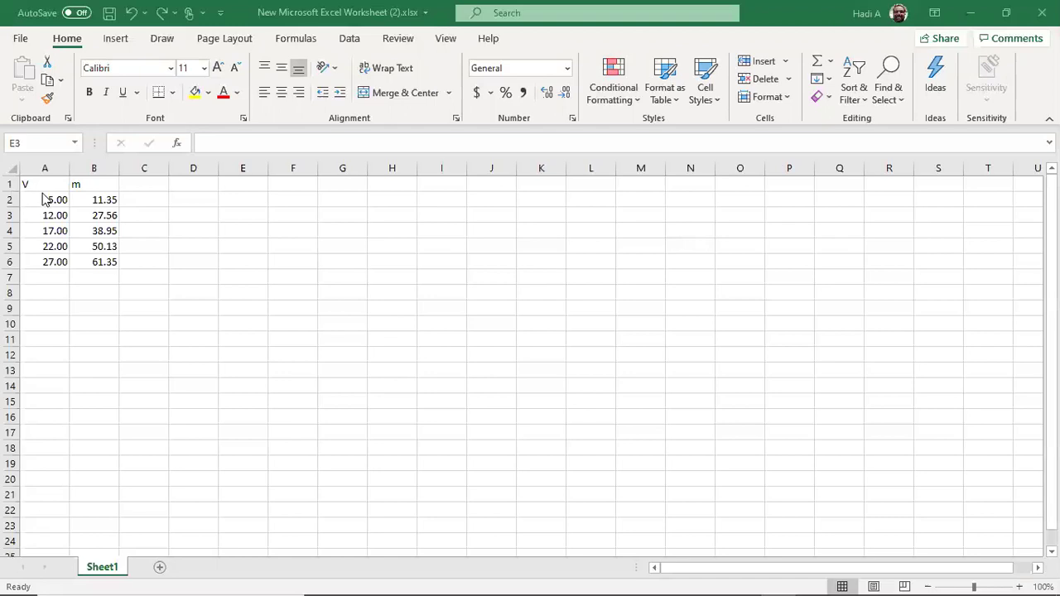
# Insert a markers-only scatter chart from the V and m data in A2:B6
pyautogui.moveTo(49, 200); pyautogui.dragTo(108, 263)
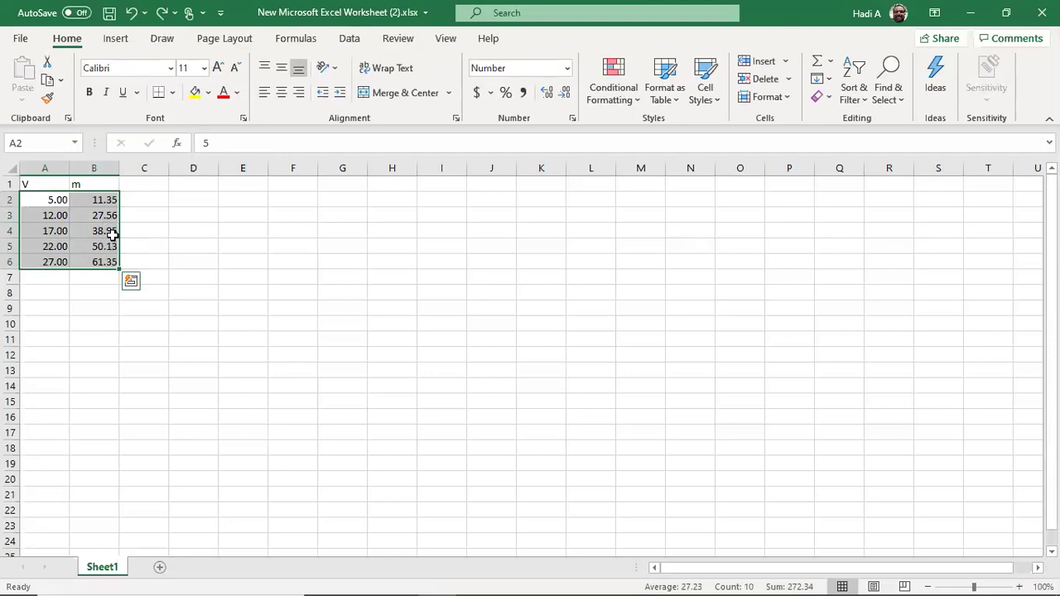
pyautogui.click(117, 40)
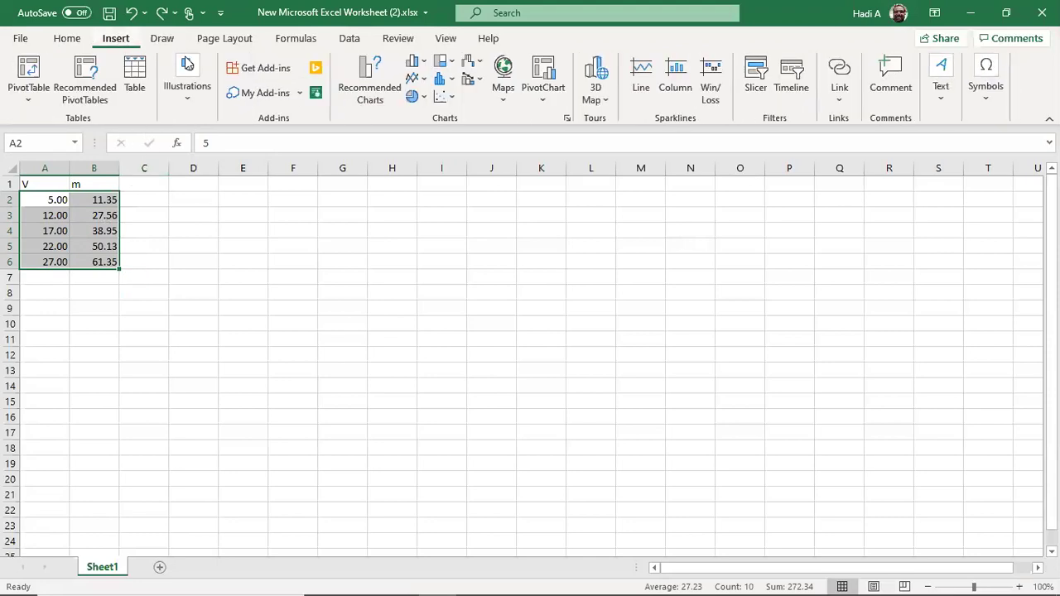
pyautogui.click(452, 102)
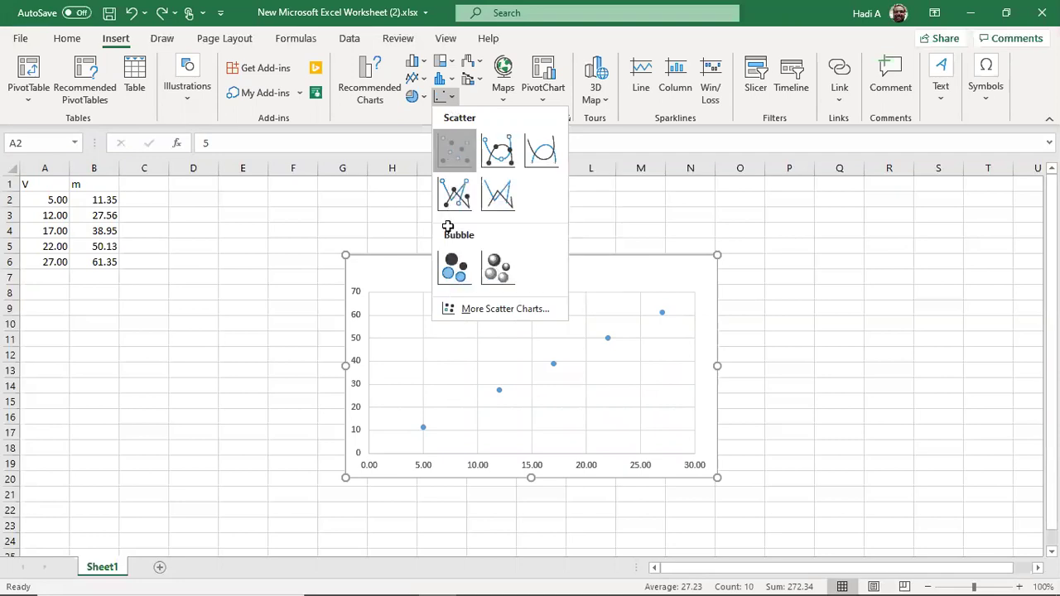
pyautogui.click(449, 150)
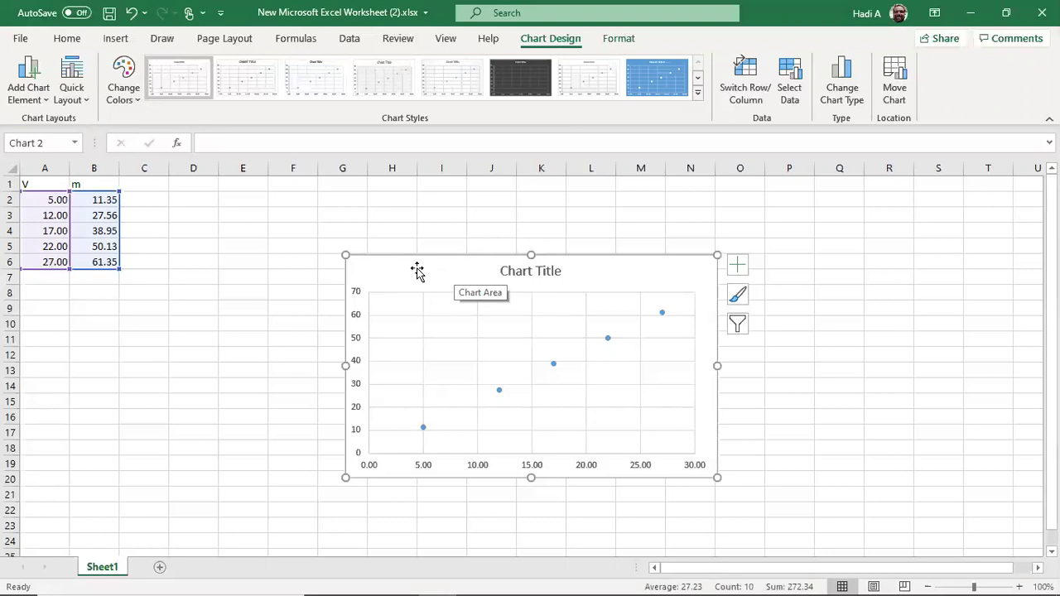
# Move the scatter chart to a new sheet named "Density Chart"
pyautogui.rightClick(418, 269)
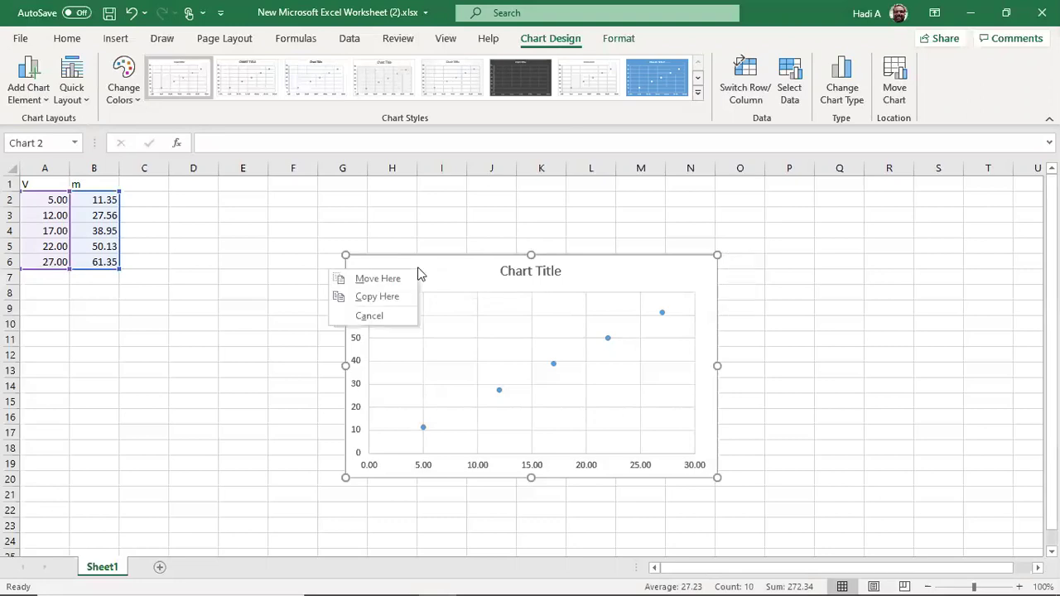
pyautogui.press('Escape')
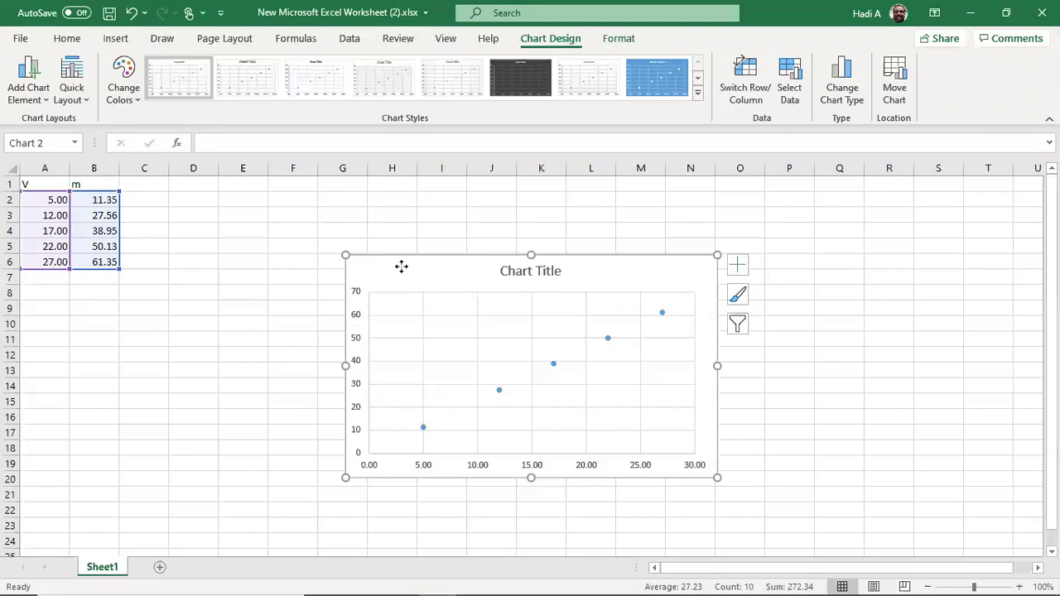
pyautogui.rightClick(401, 266)
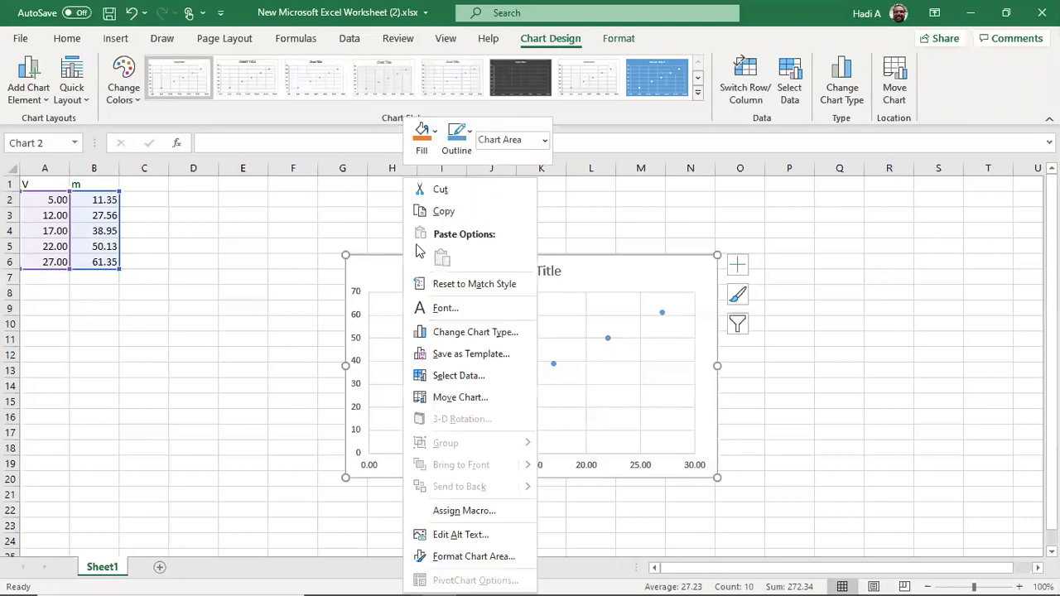
pyautogui.click(464, 398)
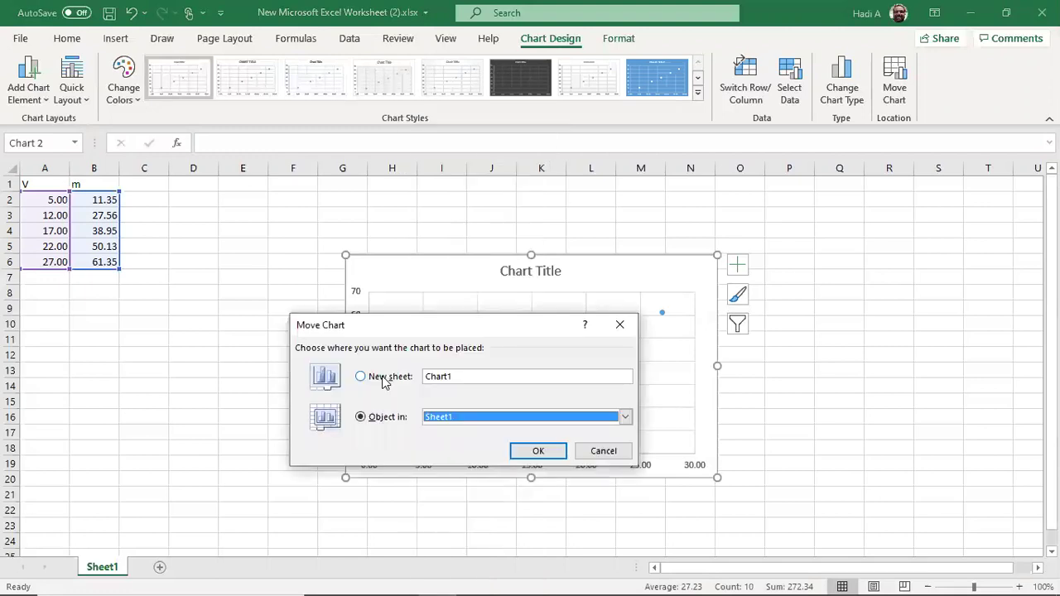
pyautogui.click(386, 376)
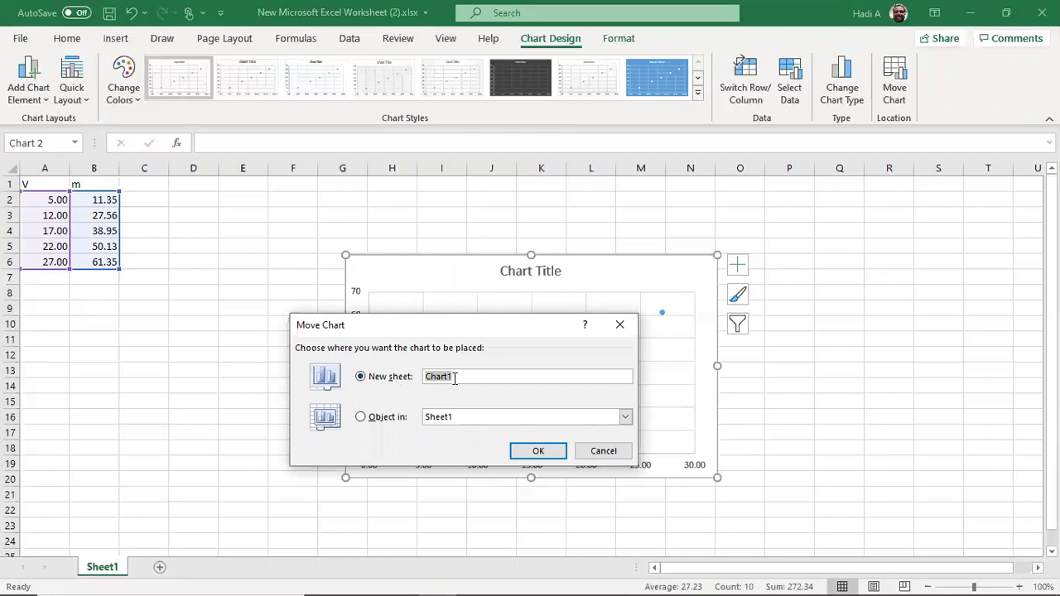
pyautogui.write('Density Chart')
pyautogui.click(519, 452)
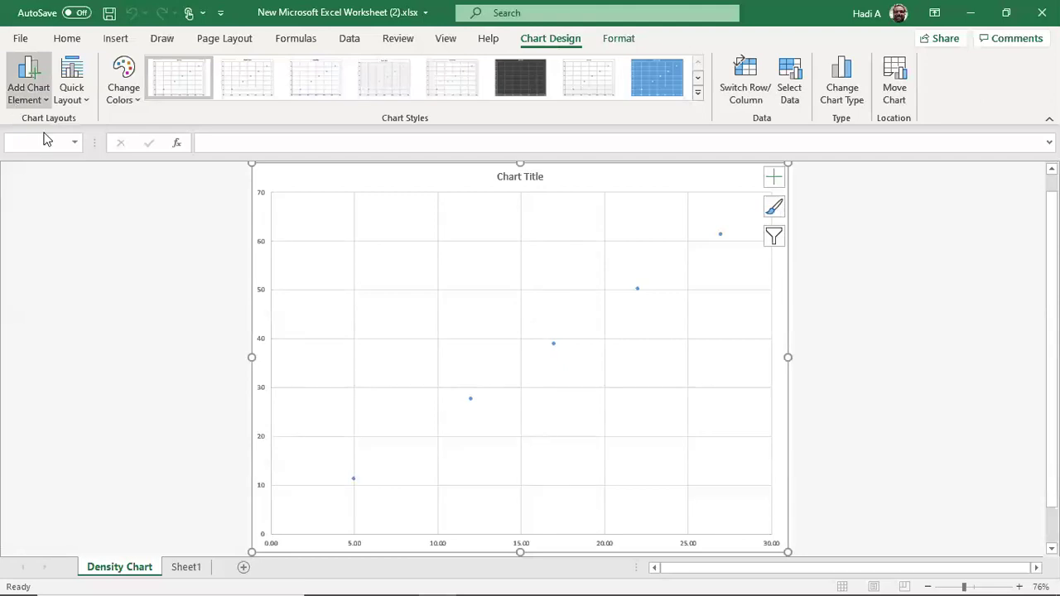
# Add a primary horizontal axis title reading "Volume (mL)" to the chart
pyautogui.moveTo(91, 145)
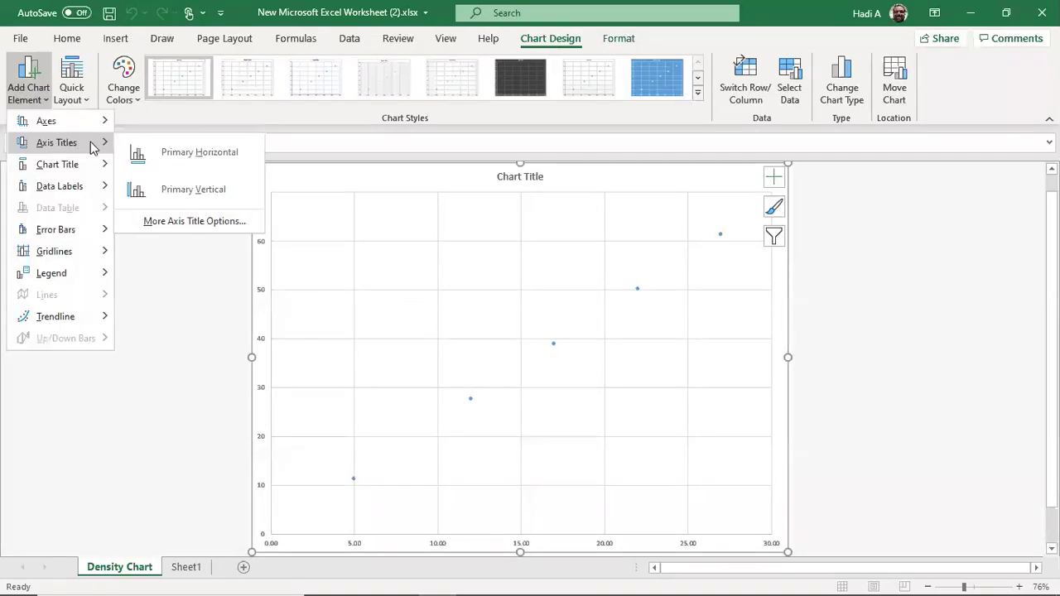
pyautogui.click(156, 154)
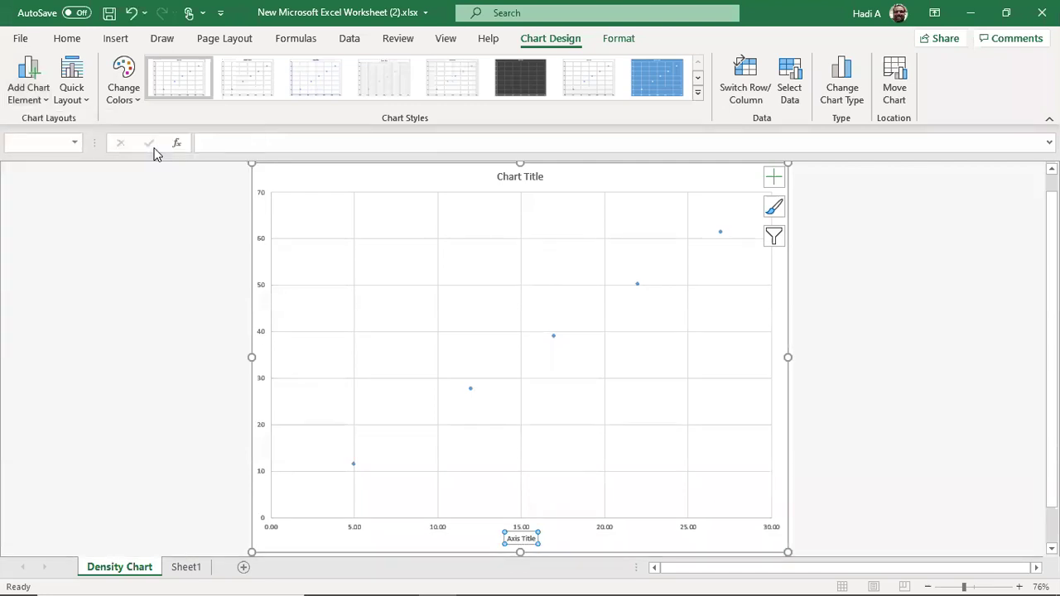
pyautogui.write('Vol')
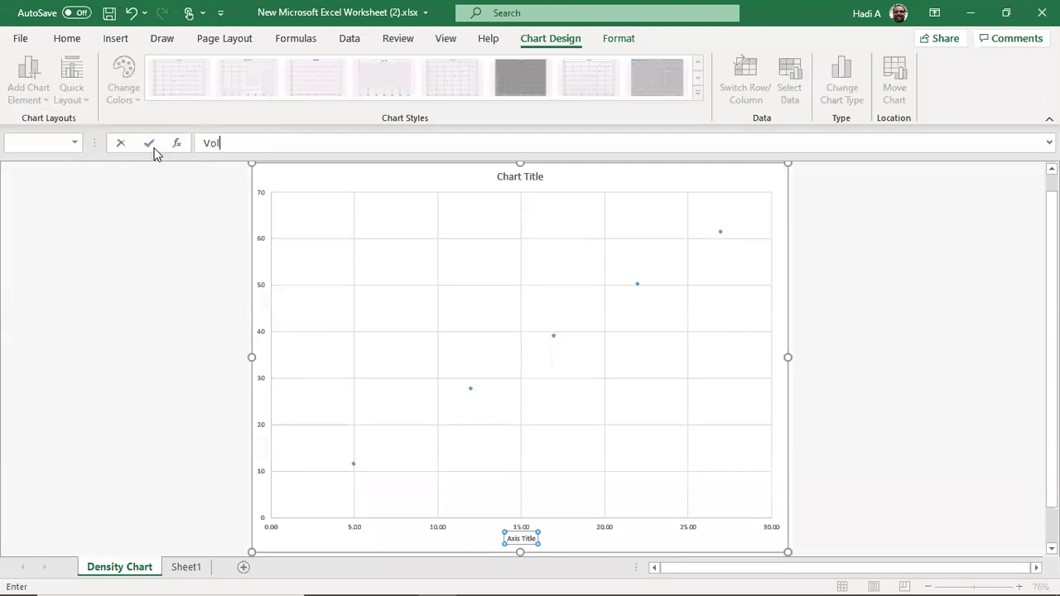
pyautogui.write('ume (mL)')
pyautogui.click(150, 146)
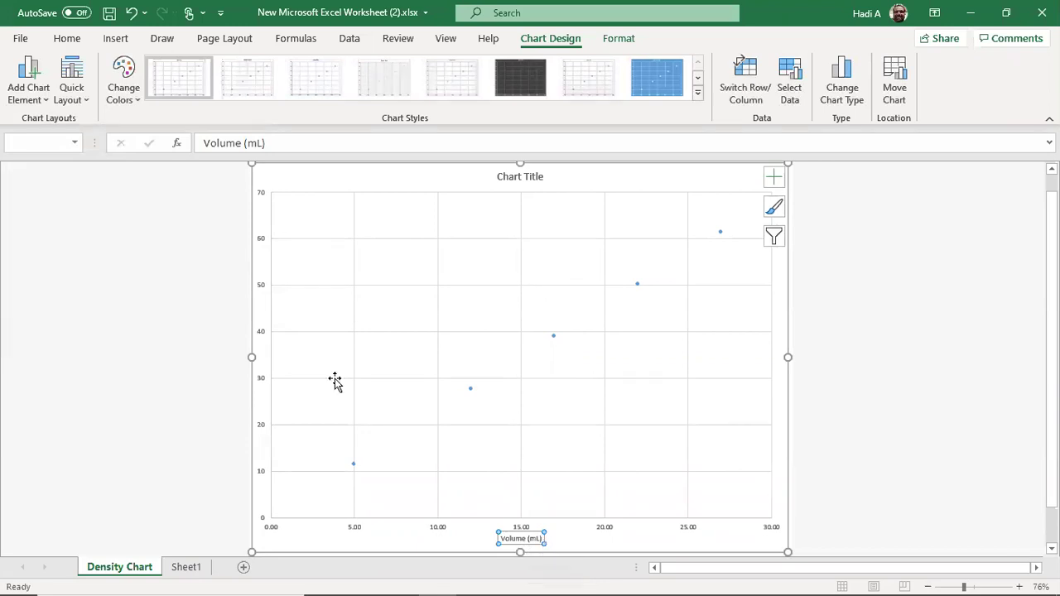
# Add a primary vertical axis title reading "mass(g)" to the chart
pyautogui.click(39, 106)
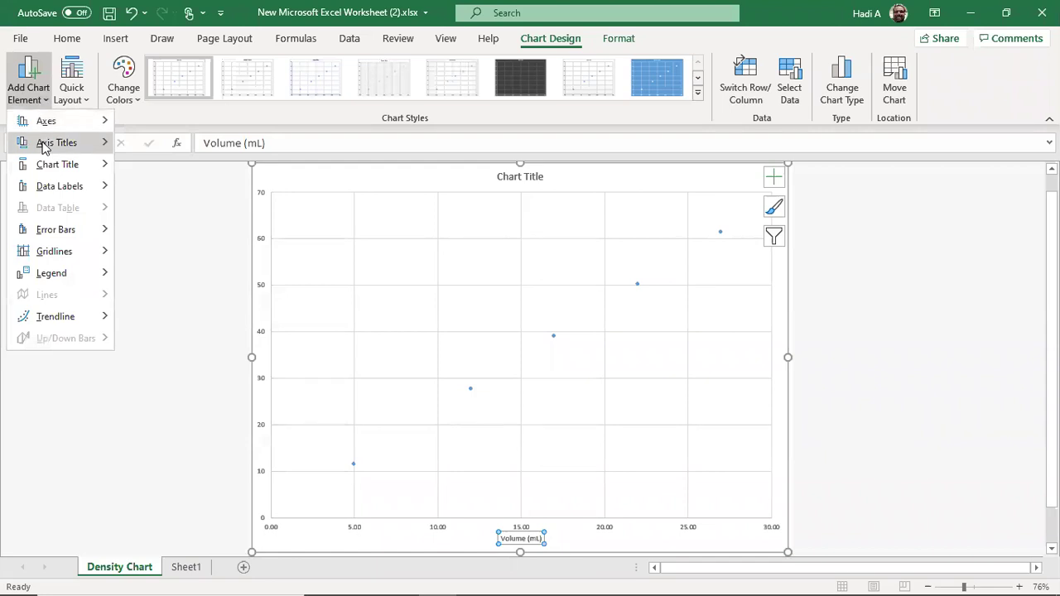
pyautogui.moveTo(50, 143)
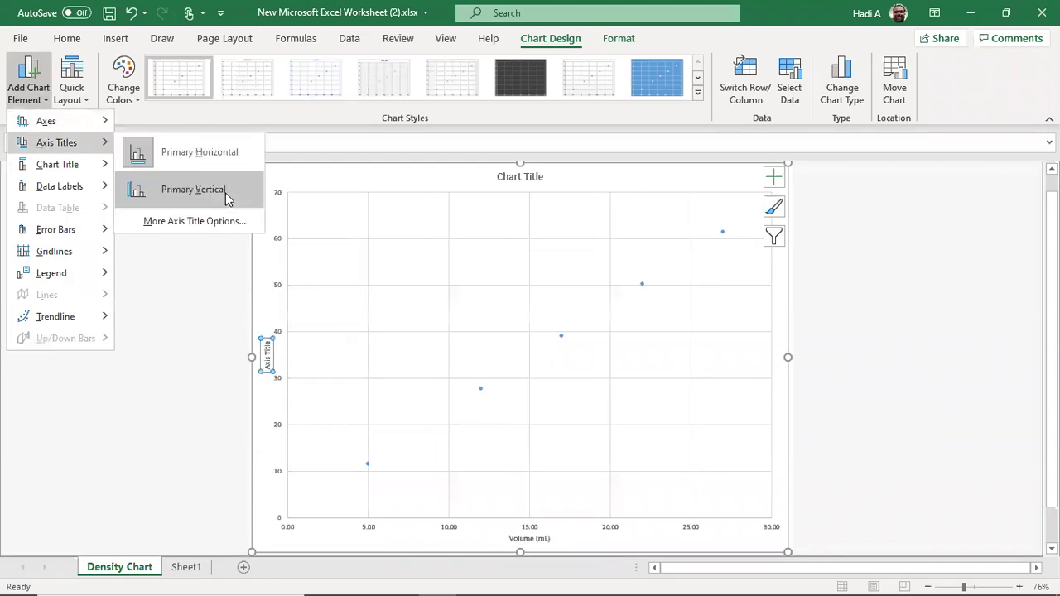
pyautogui.click(225, 196)
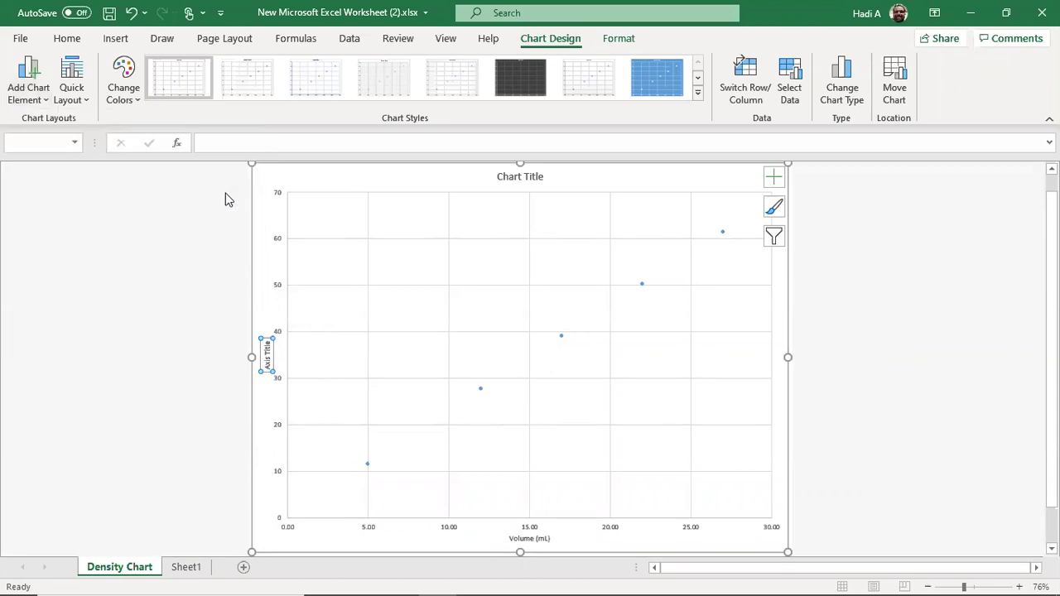
pyautogui.click(268, 144)
pyautogui.write('mass(g)')
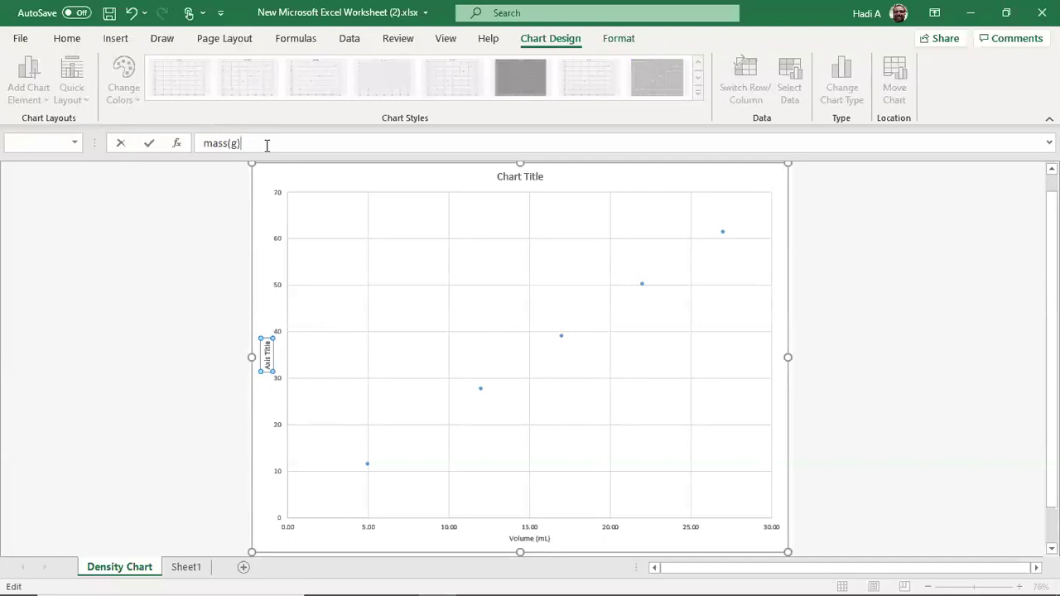
pyautogui.press('Return')
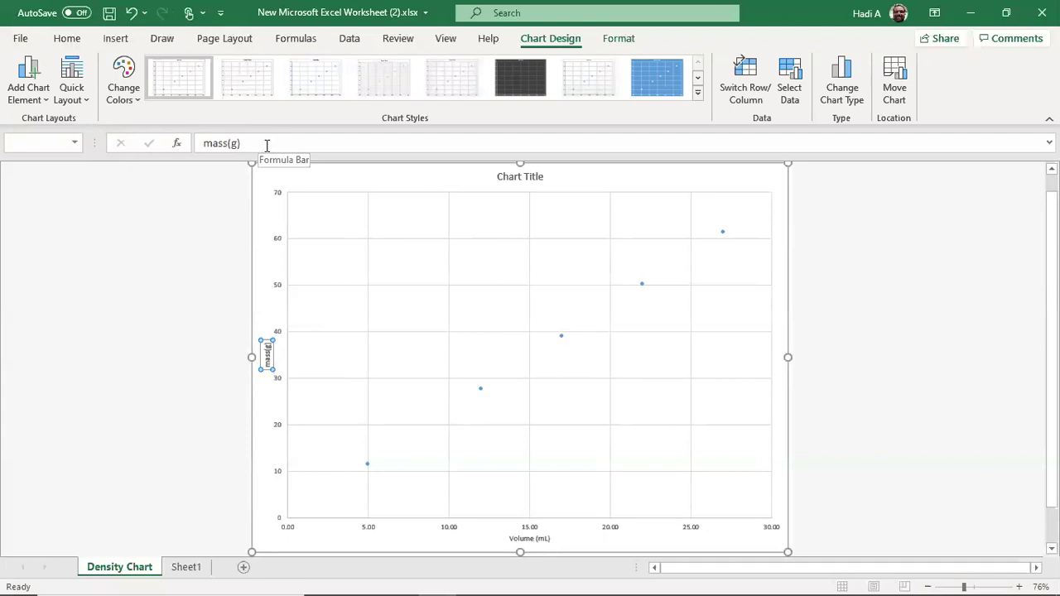
# Set the title above the chart to "Mass vs Volume of the Widget"
pyautogui.click(48, 105)
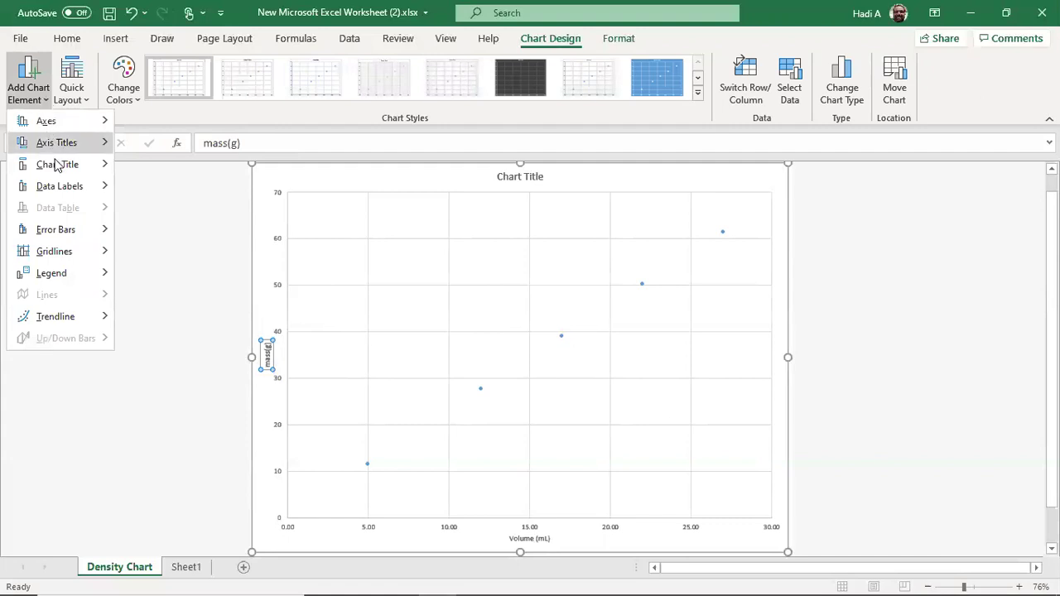
pyautogui.moveTo(56, 165)
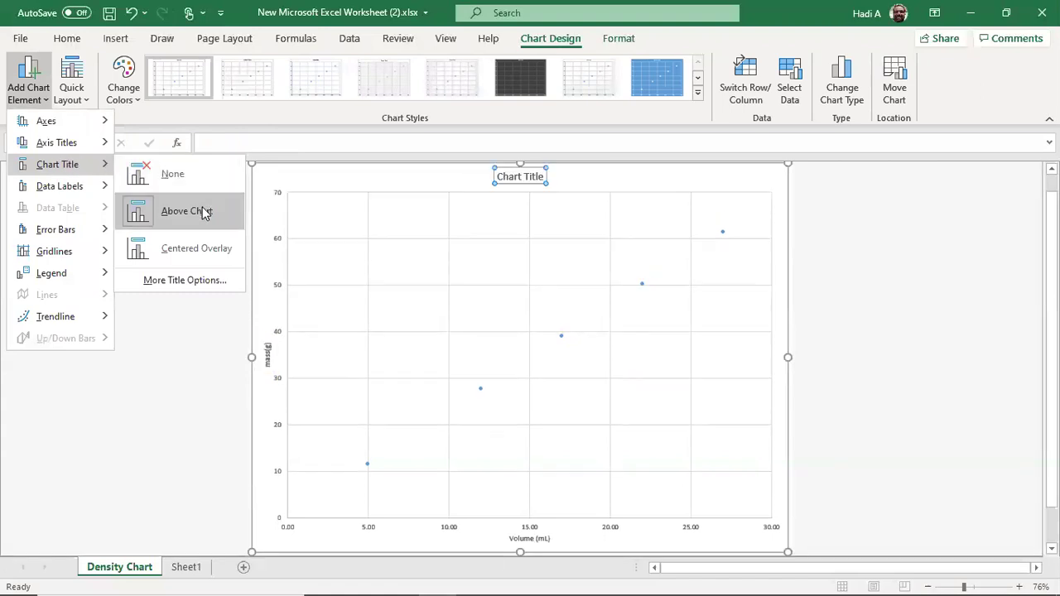
pyautogui.click(236, 139)
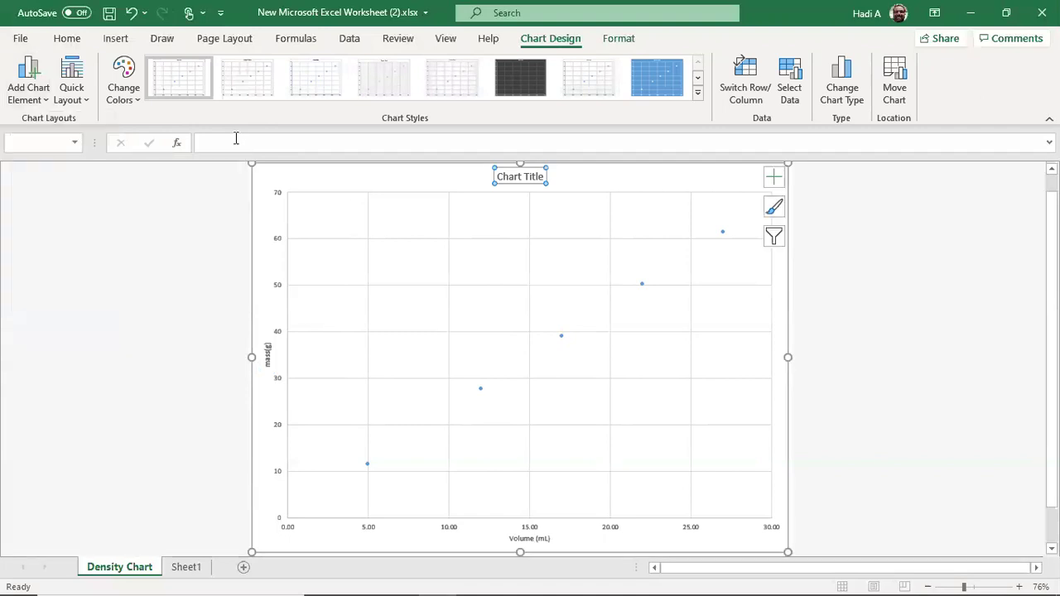
pyautogui.click(236, 138)
pyautogui.write('M')
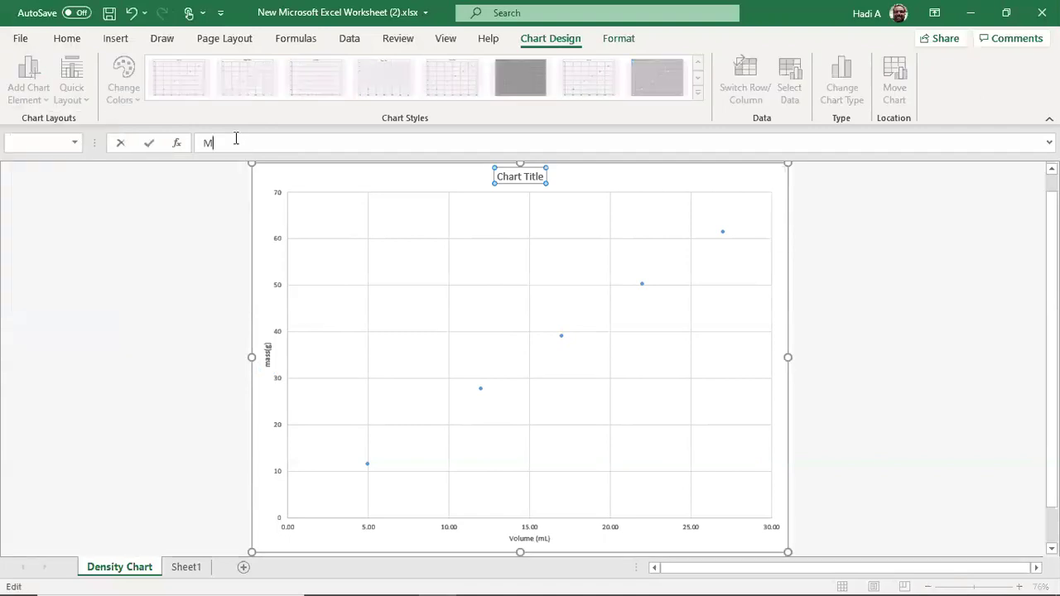
pyautogui.write('ass vs Volume of the Widget')
pyautogui.press('Return')
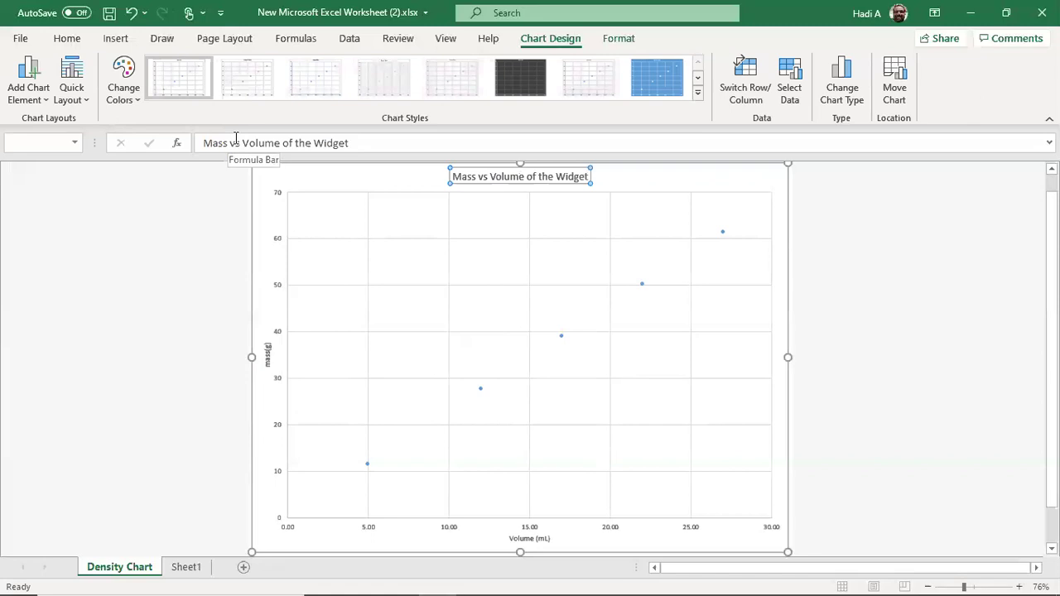
# Add a linear trendline to the plotted data series
pyautogui.rightClick(481, 389)
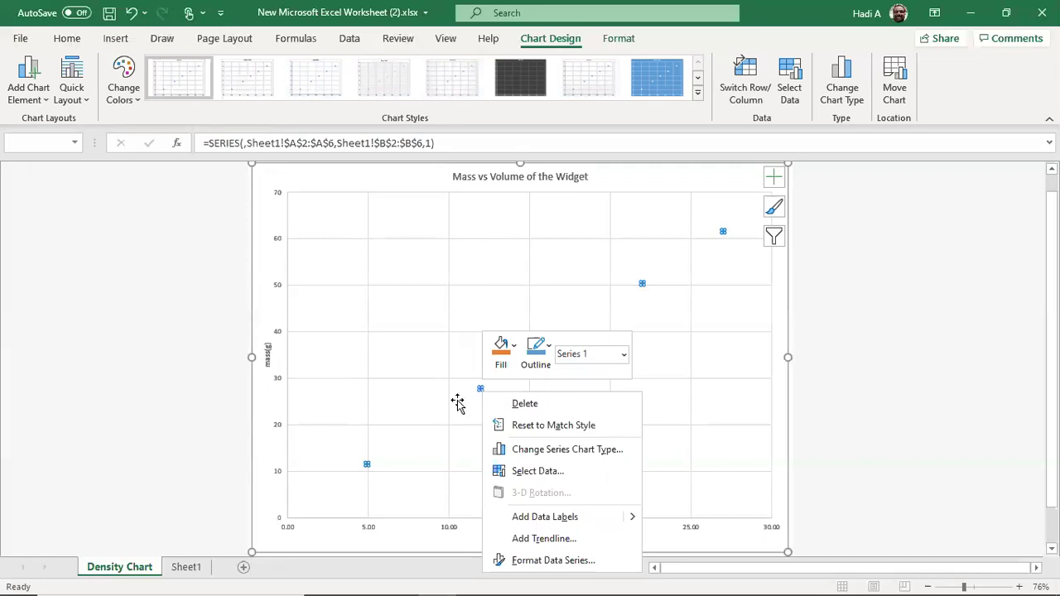
pyautogui.press('Escape')
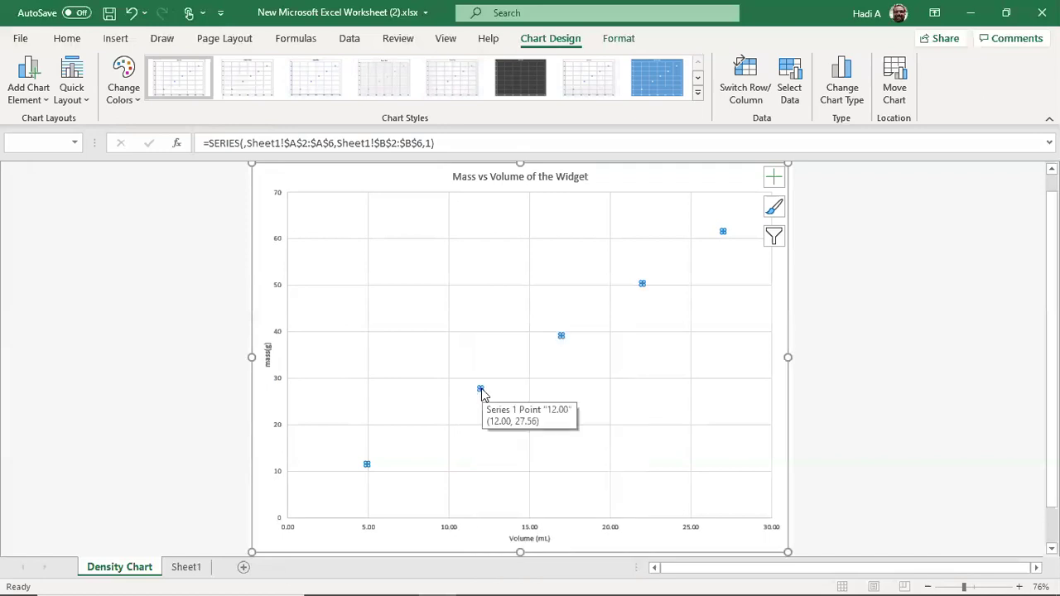
pyautogui.rightClick(481, 389)
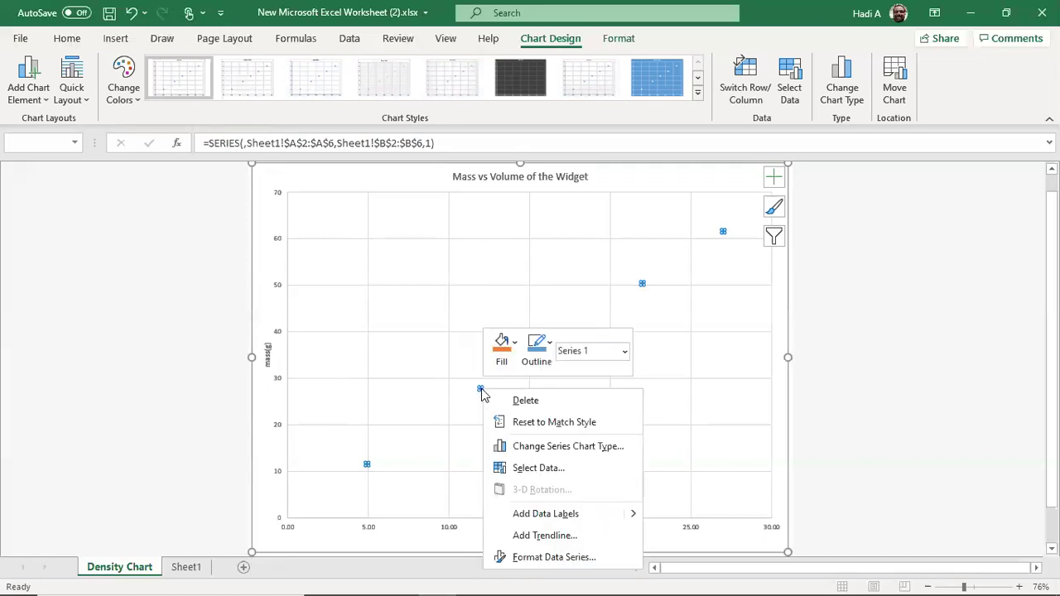
pyautogui.click(577, 536)
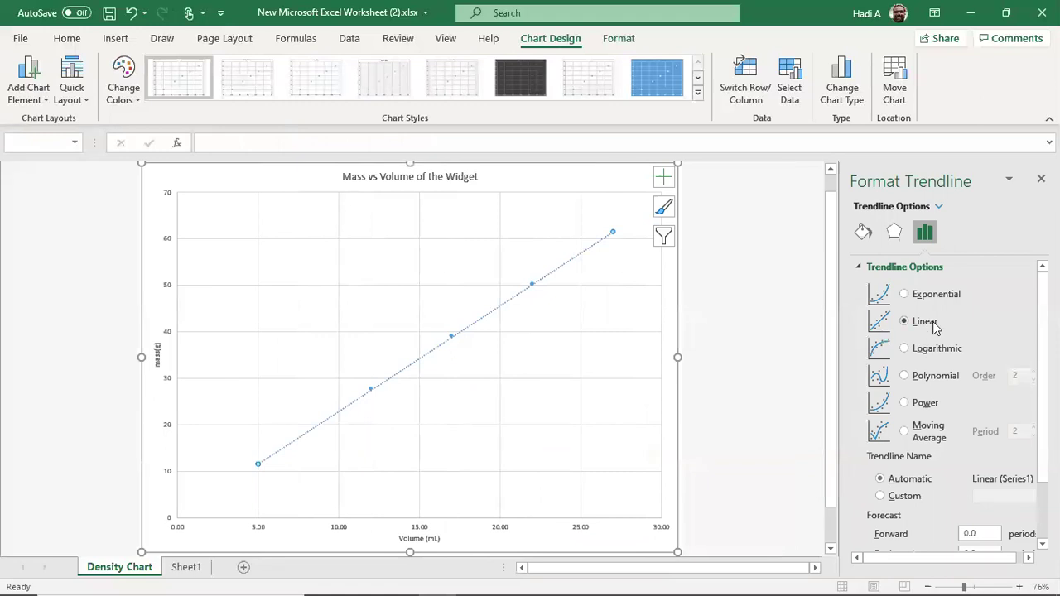
# Display the trendline's equation and R-squared value on the chart
pyautogui.scroll(-2, 937, 403)
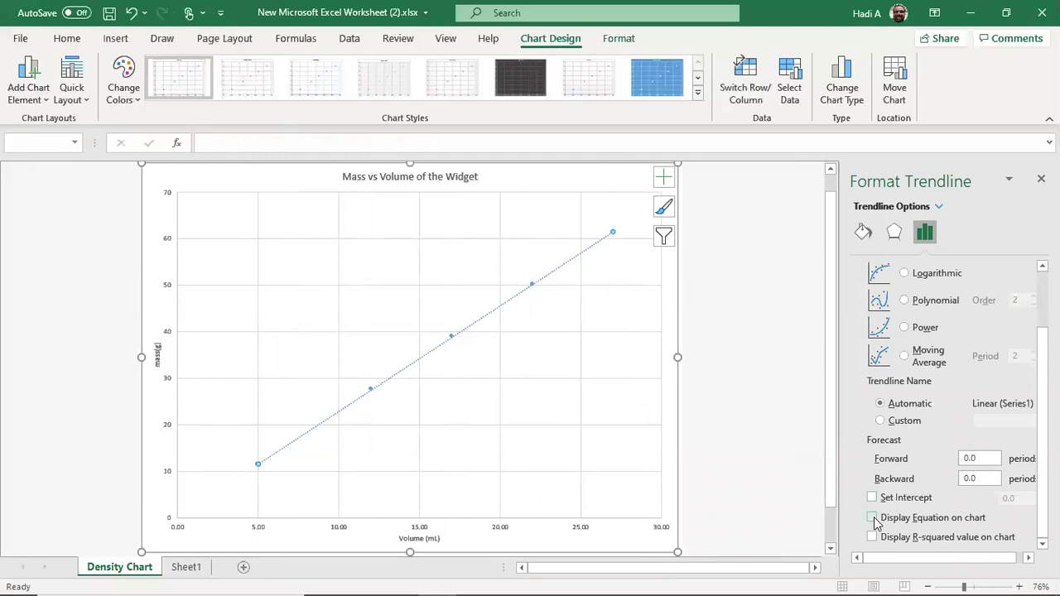
pyautogui.click(873, 518)
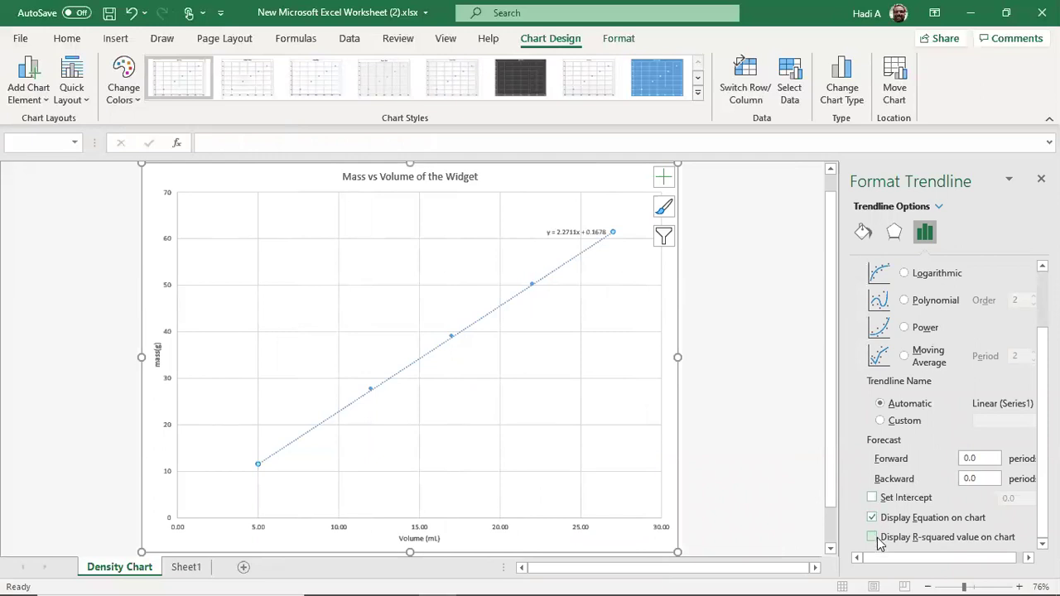
pyautogui.click(873, 537)
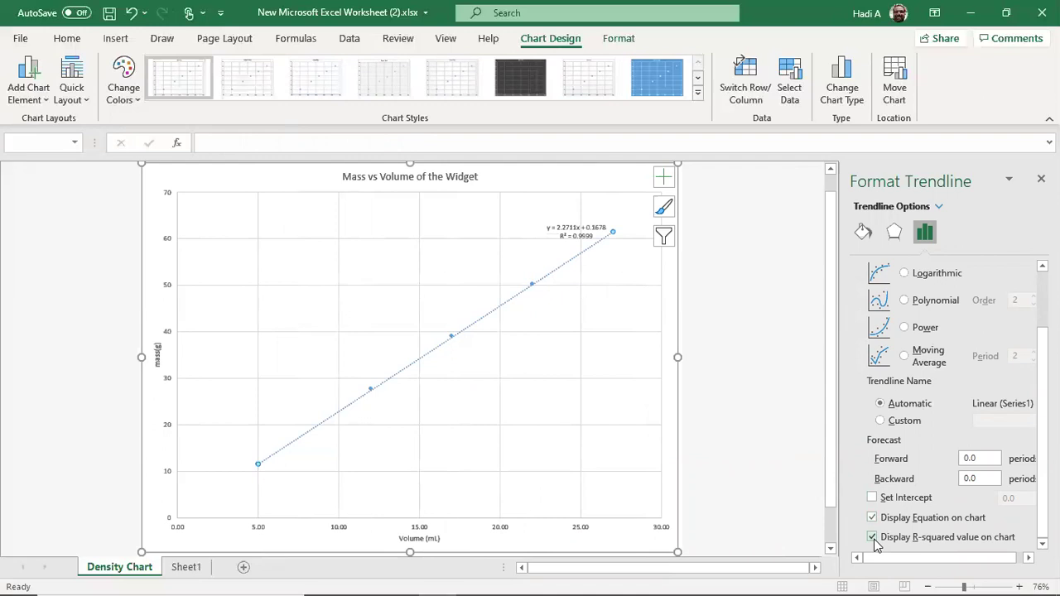
# Move the trendline's equation and R-squared label away from the line, toward the upper edge of the plot area
pyautogui.click(583, 233)
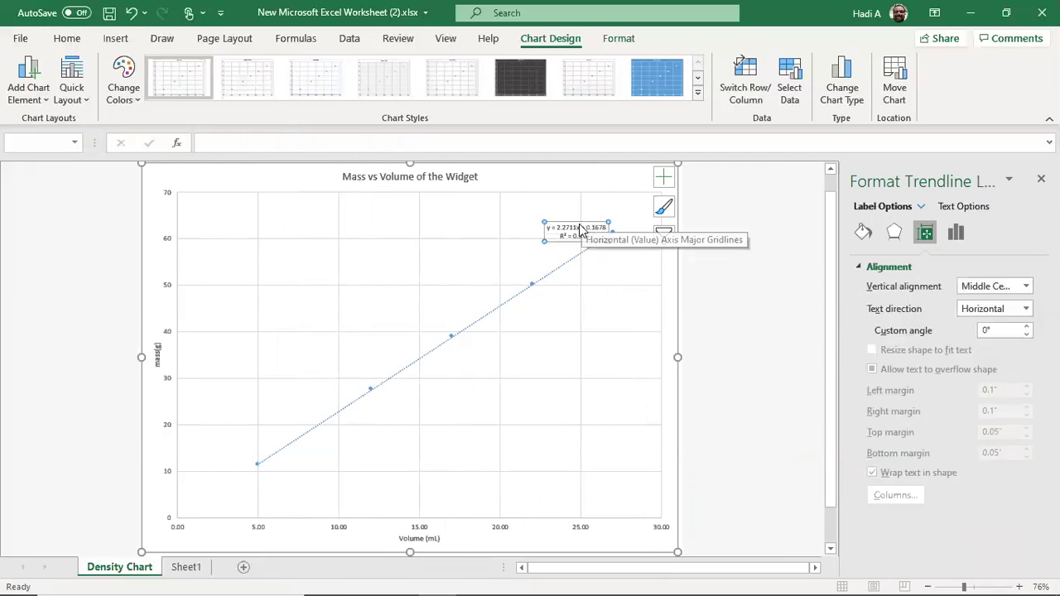
pyautogui.click(508, 218)
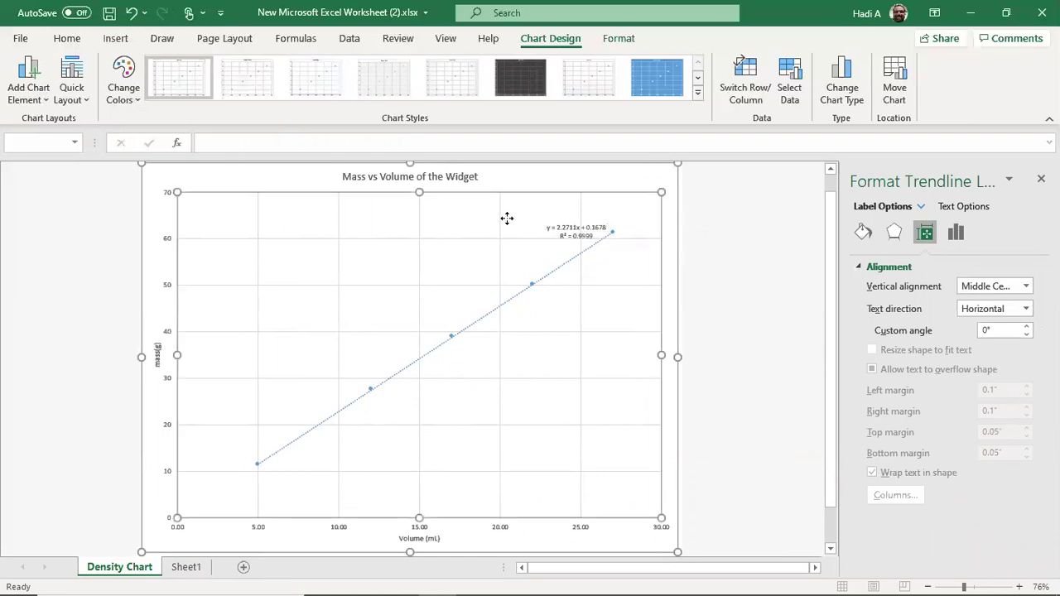
pyautogui.click(543, 225)
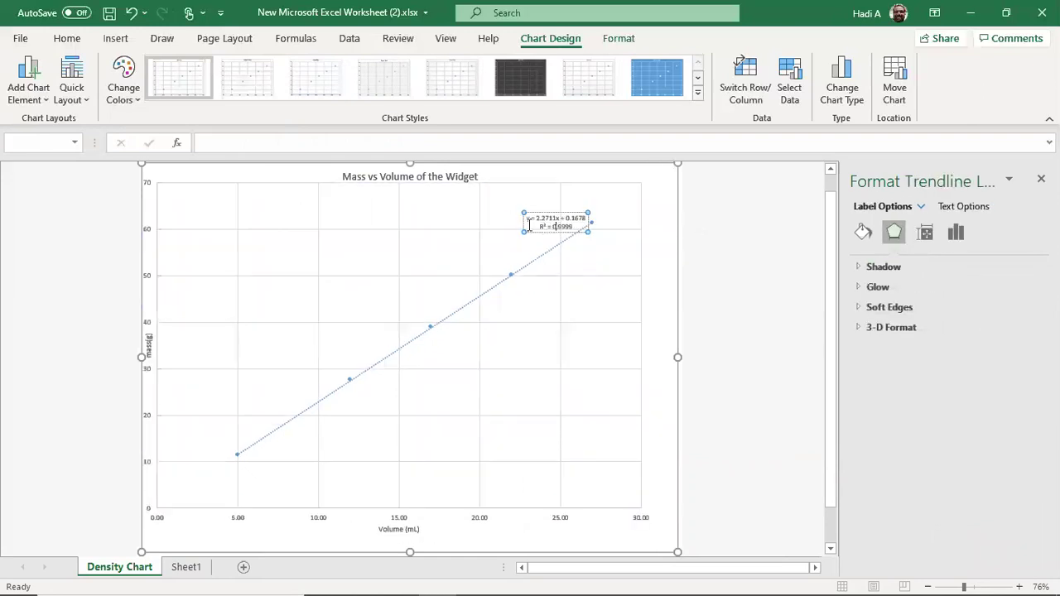
pyautogui.moveTo(524, 229); pyautogui.dragTo(493, 201)
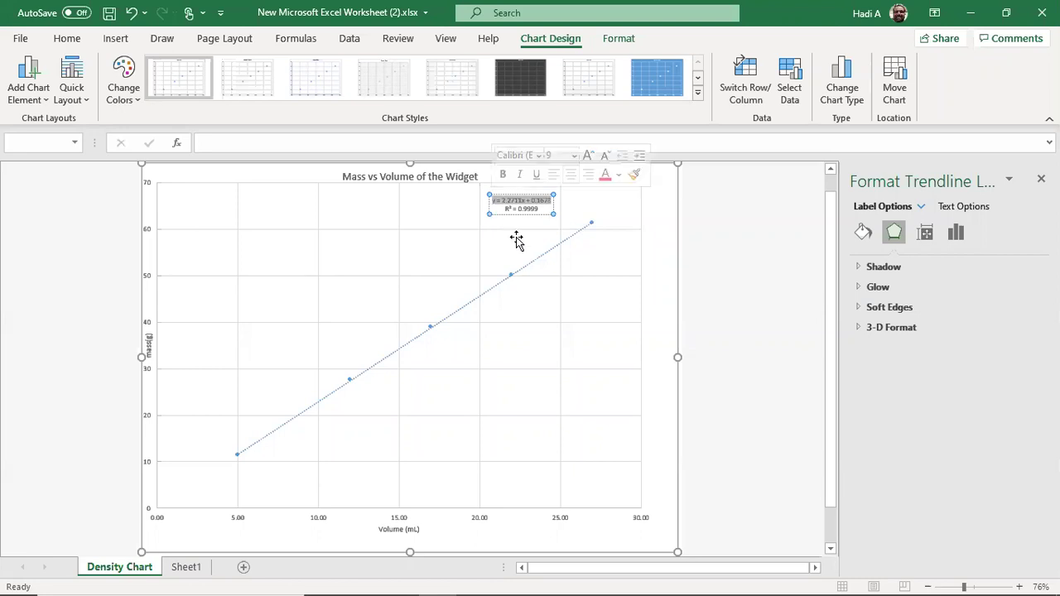
# Set the font size of the trendline's equation and R-squared label to 14
pyautogui.click(545, 208)
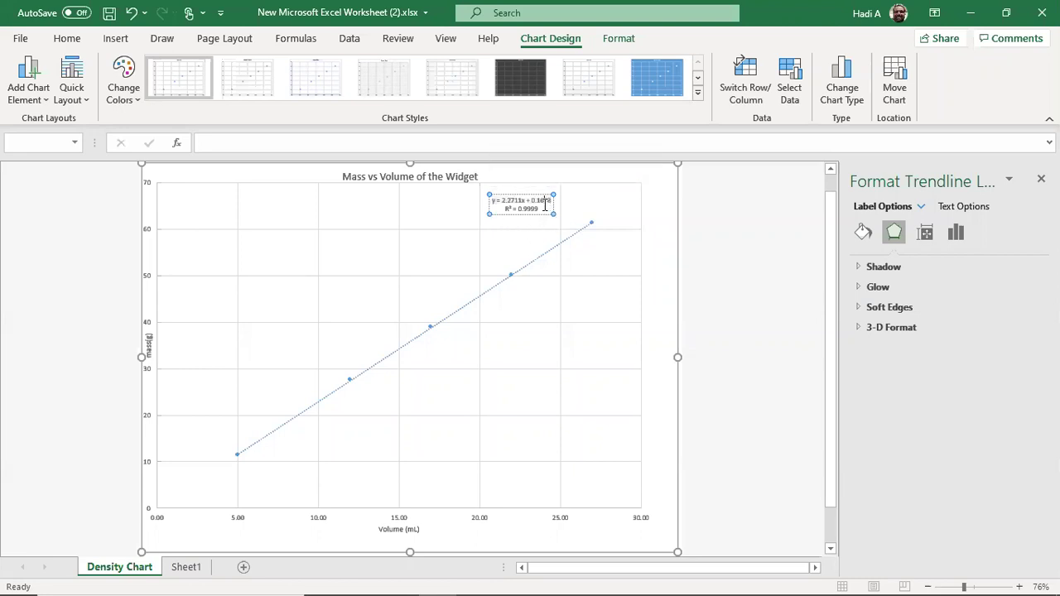
pyautogui.moveTo(503, 204); pyautogui.dragTo(490, 197)
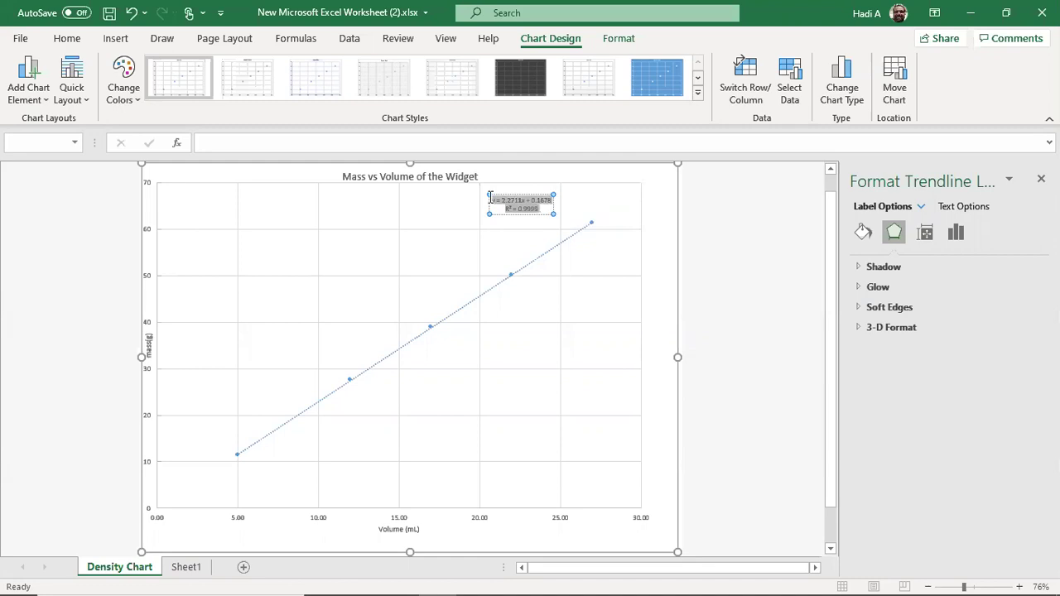
pyautogui.click(571, 154)
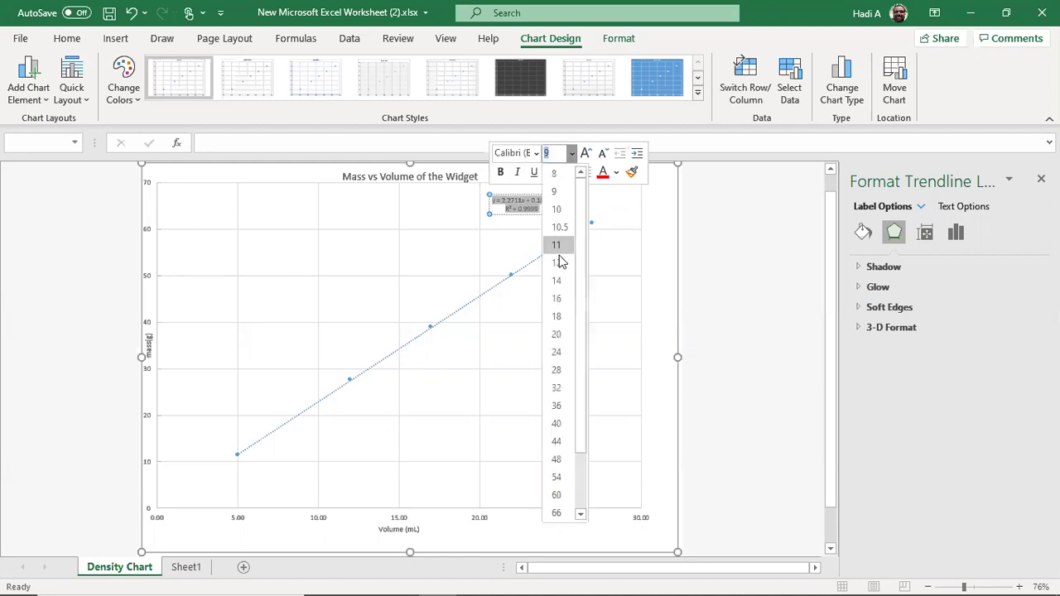
pyautogui.click(560, 279)
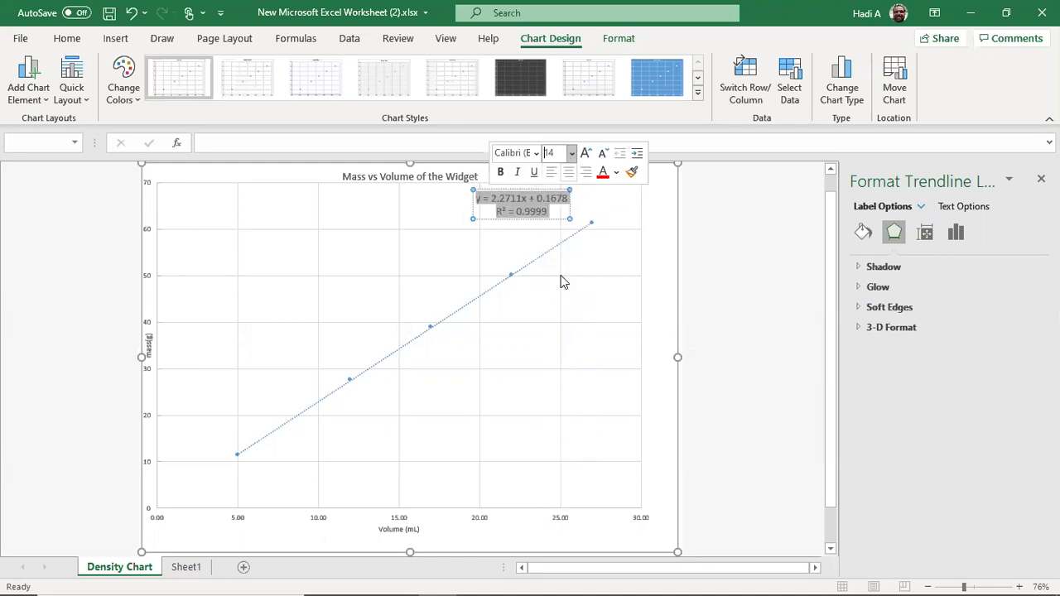
pyautogui.click(661, 285)
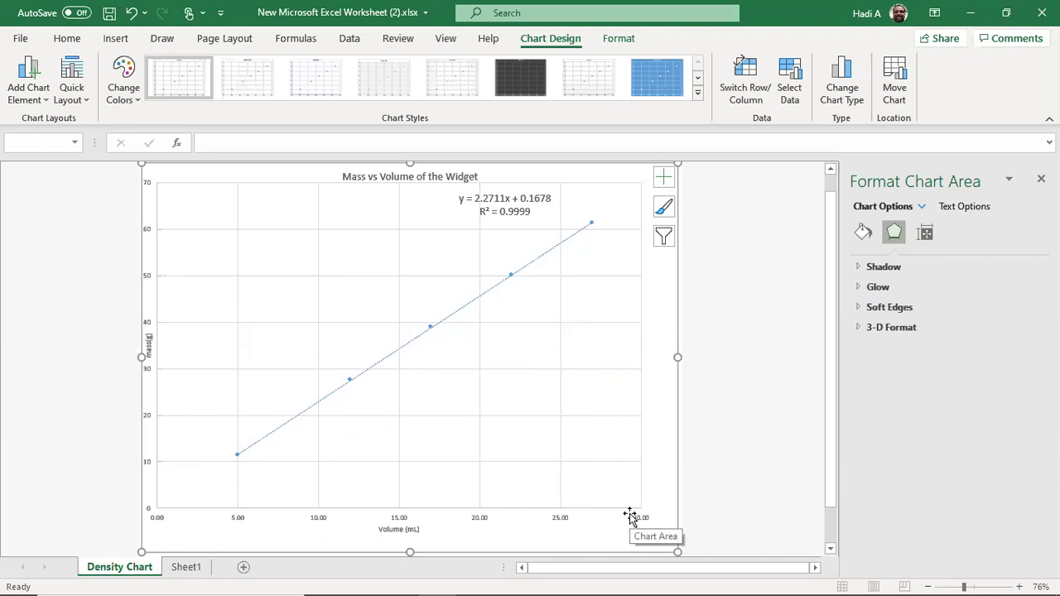
# Set the chart series' X values to the mass data in Sheet1!$B$2:$B$6
pyautogui.click(201, 568)
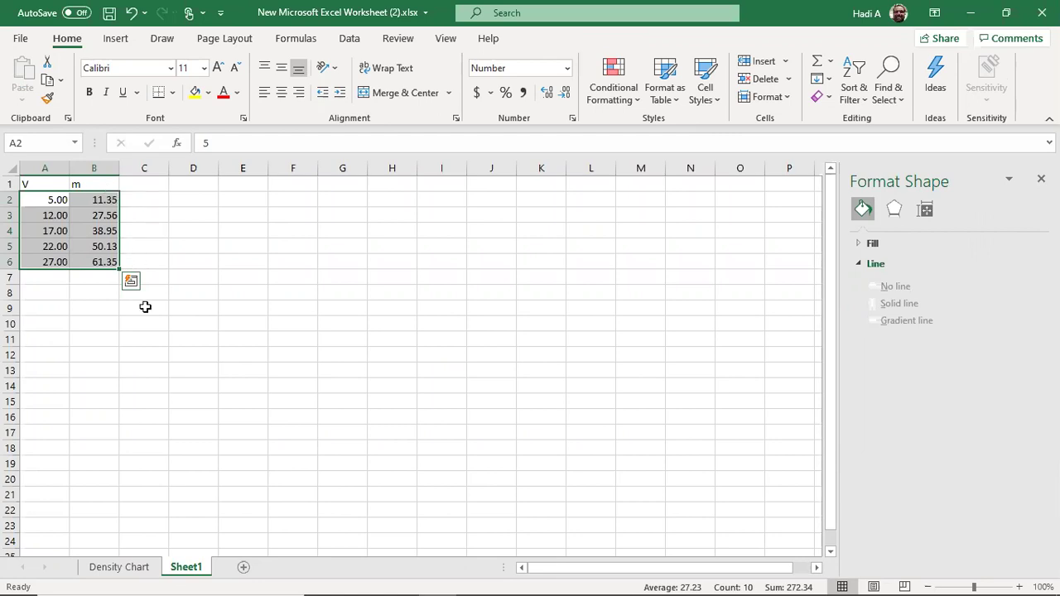
pyautogui.click(119, 567)
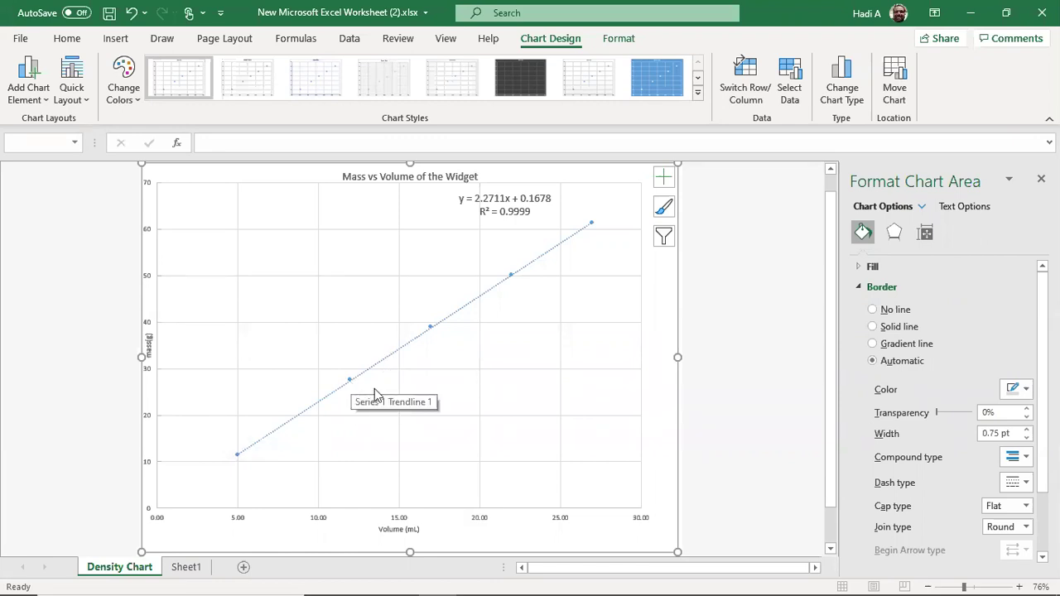
pyautogui.rightClick(349, 382)
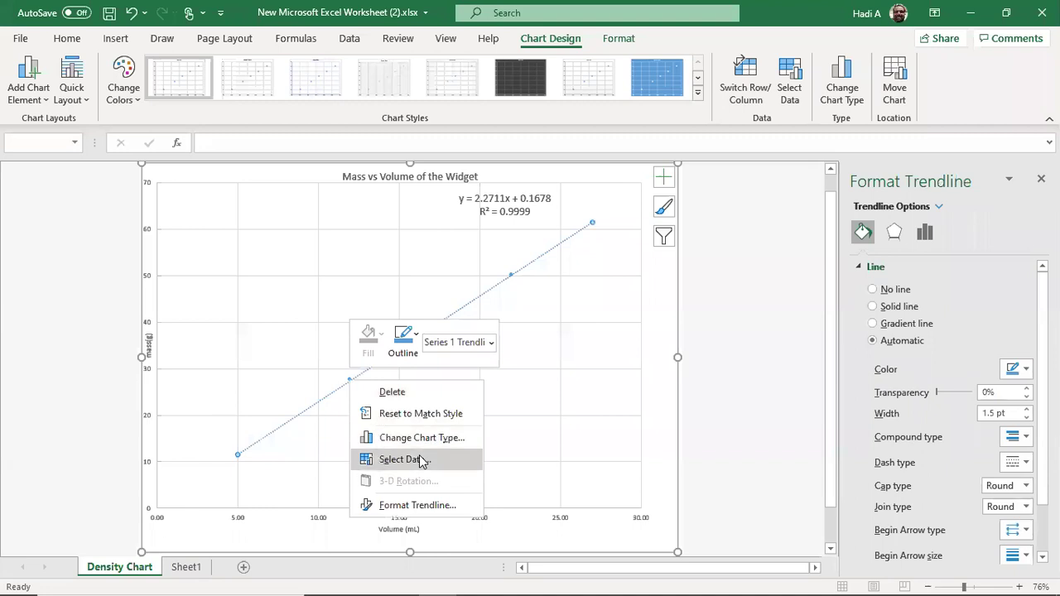
pyautogui.click(420, 460)
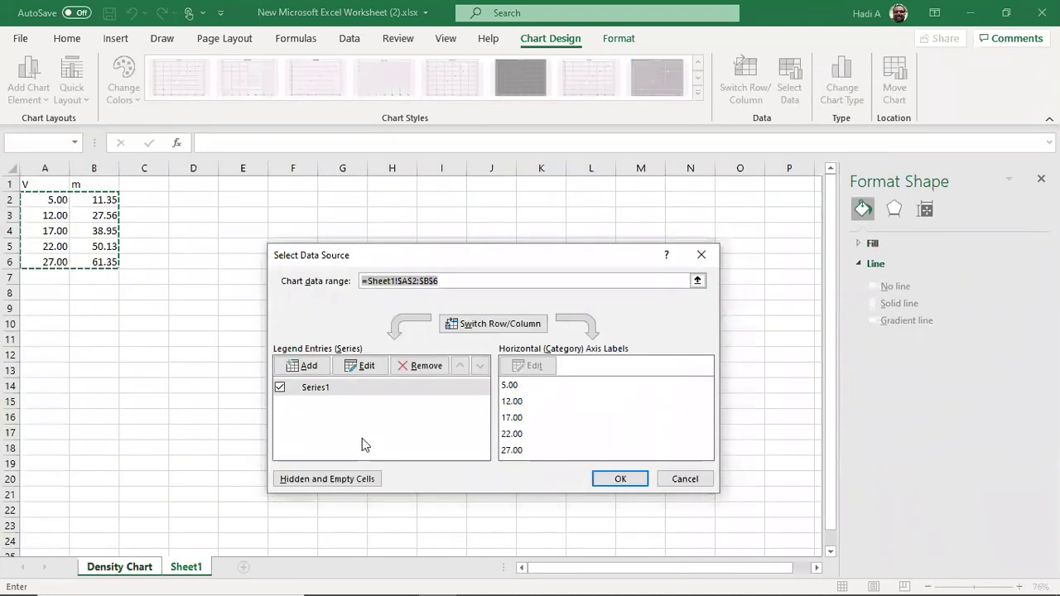
pyautogui.click(367, 370)
pyautogui.click(389, 373)
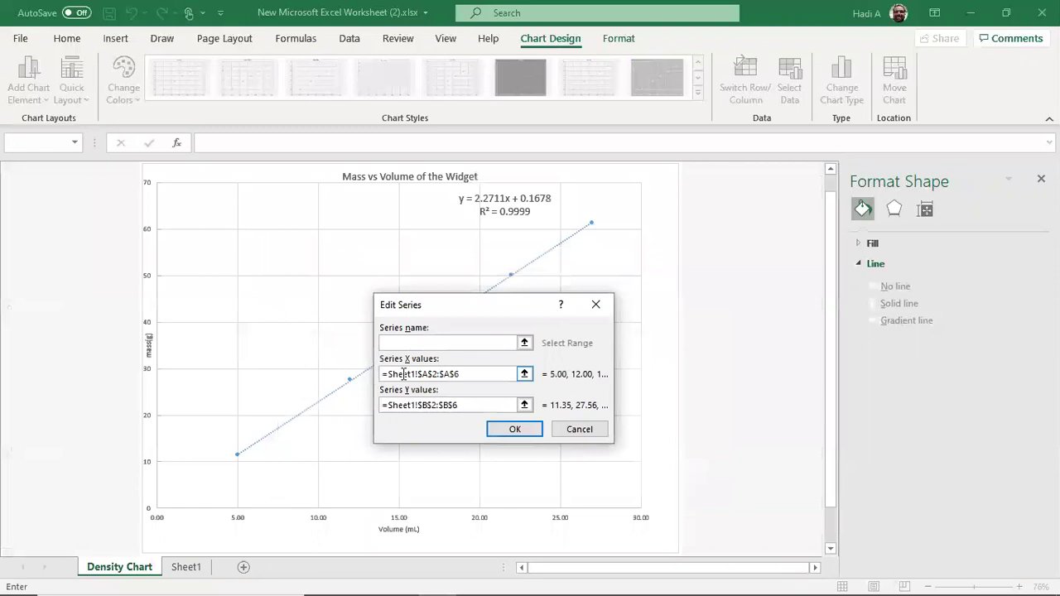
pyautogui.click(448, 373)
pyautogui.press('BackSpace')
pyautogui.write('b')
# Set the chart series' Y values to the volume data in Sheet1!$A$2:$A$6 and apply the data source changes
pyautogui.click(446, 405)
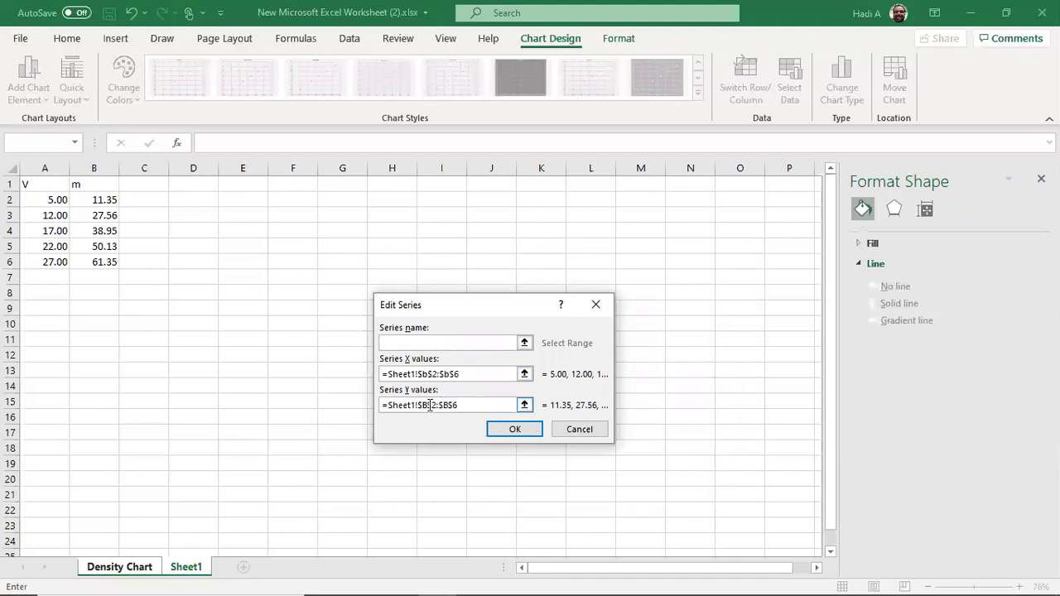
pyautogui.click(424, 405)
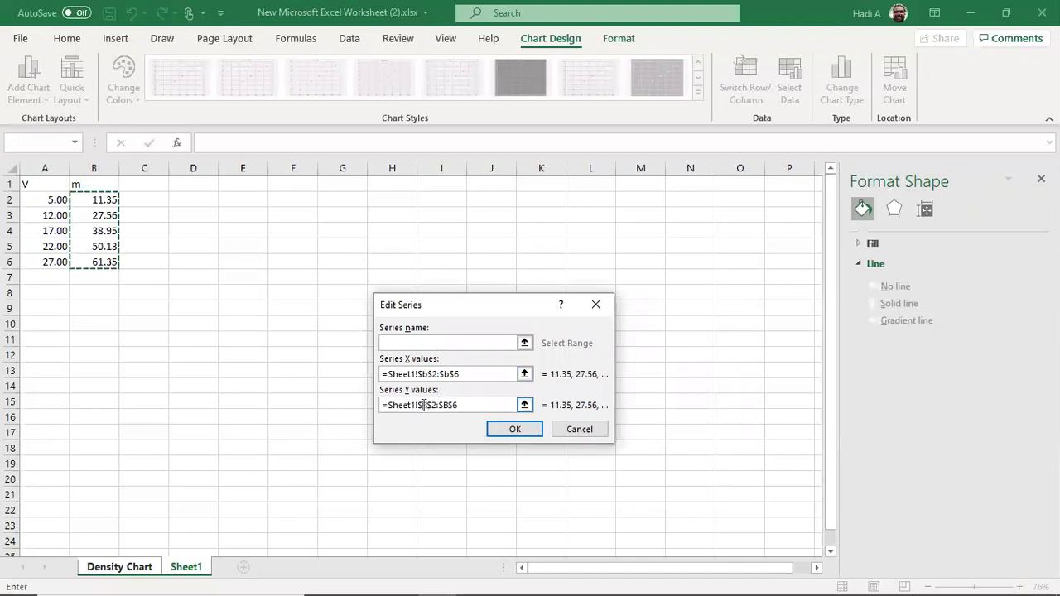
pyautogui.press('BackSpace')
pyautogui.write('a')
pyautogui.click(451, 405)
pyautogui.press('BackSpace')
pyautogui.write('a')
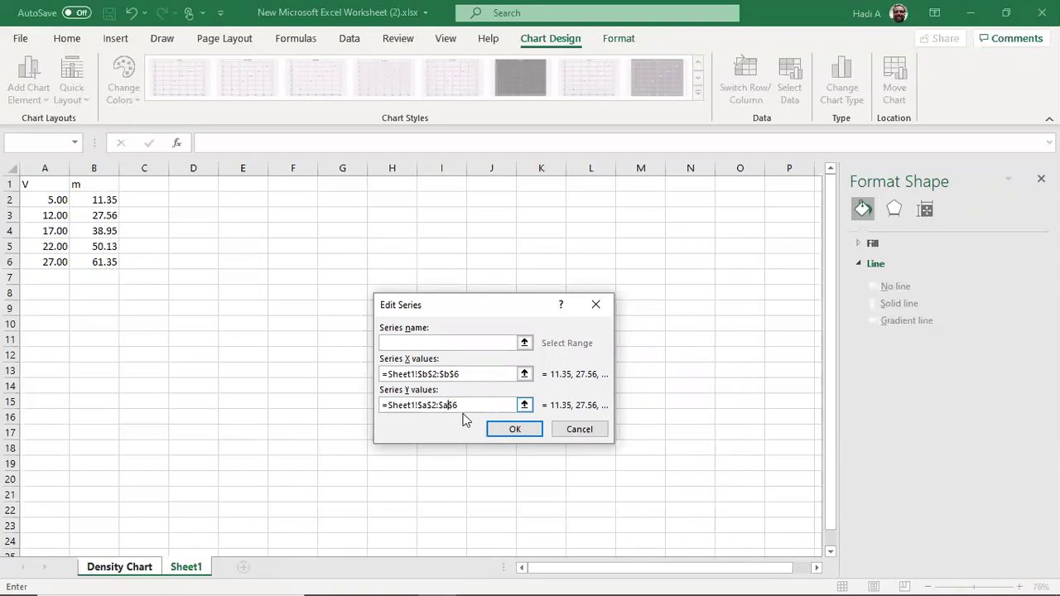
pyautogui.click(515, 429)
pyautogui.click(620, 478)
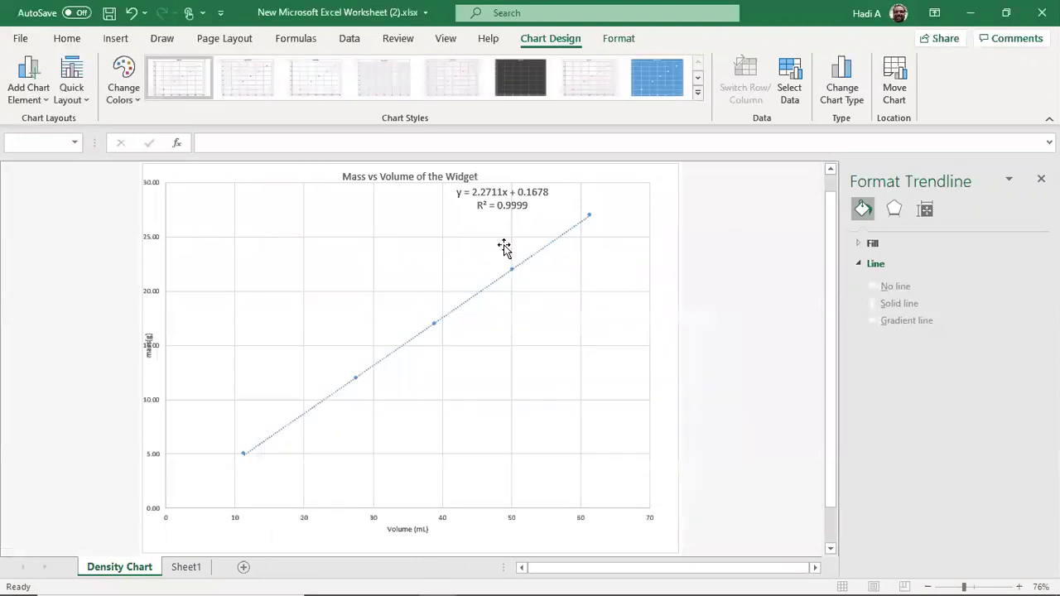
# Delete the outdated equation and R-squared label and its trendline from the chart
pyautogui.click(499, 201)
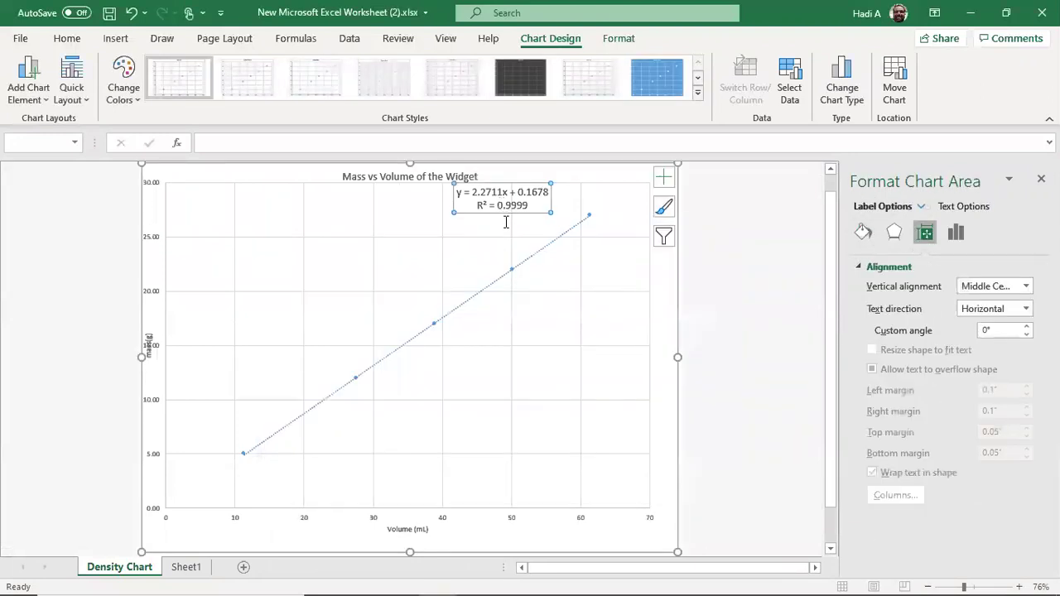
pyautogui.press('Delete')
pyautogui.click(530, 263)
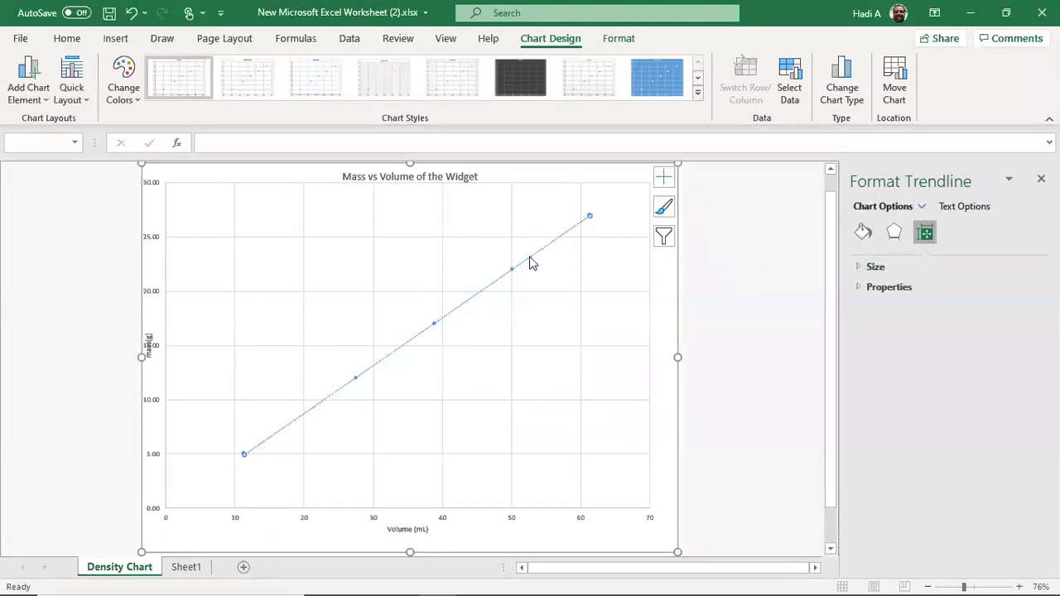
pyautogui.rightClick(530, 259)
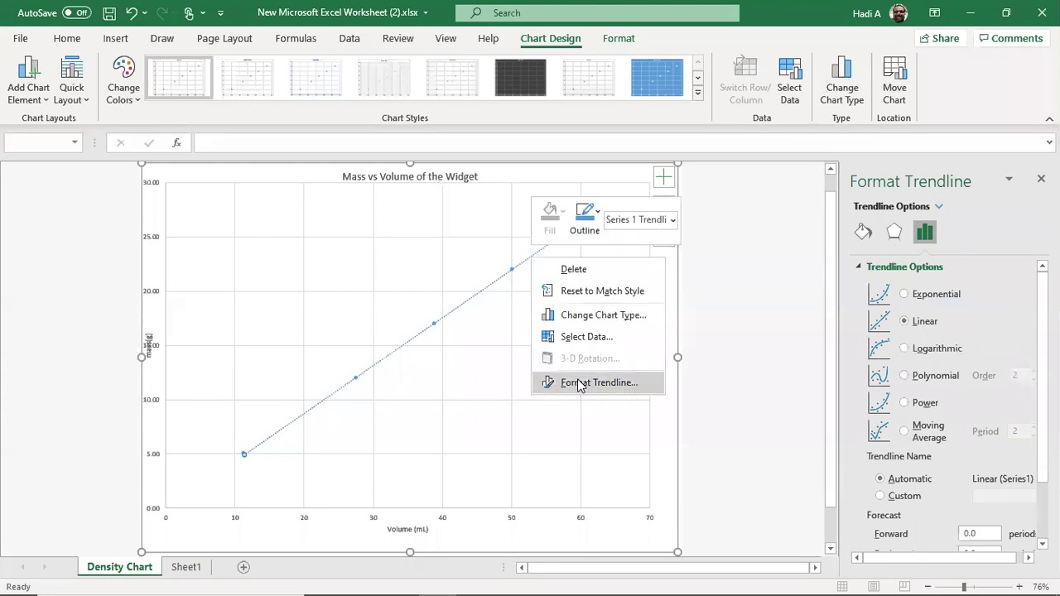
pyautogui.click(573, 270)
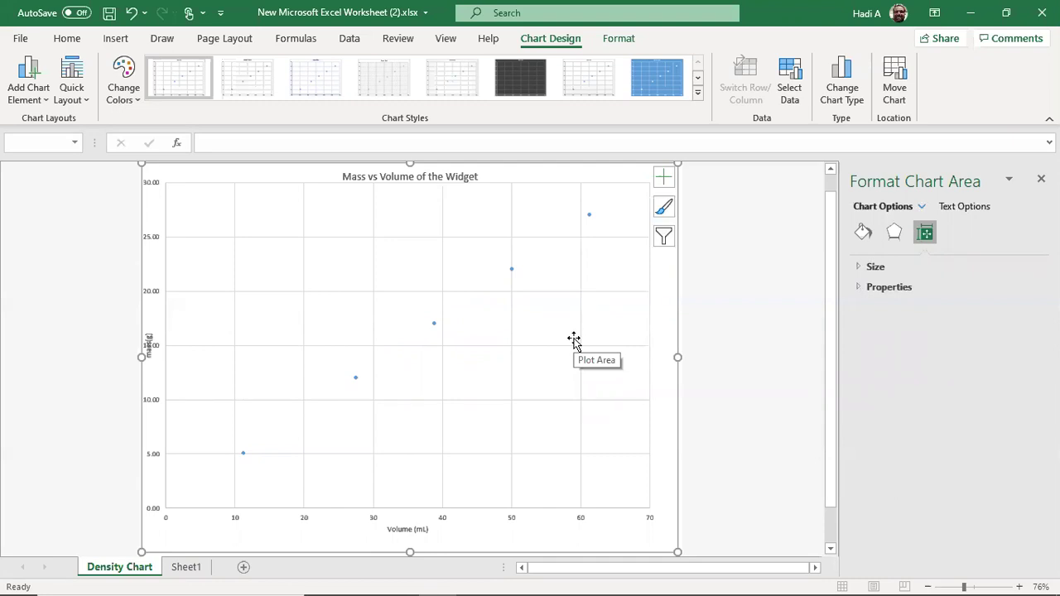
# Add a linear trendline to the swapped data series with its equation and R-squared value displayed on the chart
pyautogui.rightClick(513, 274)
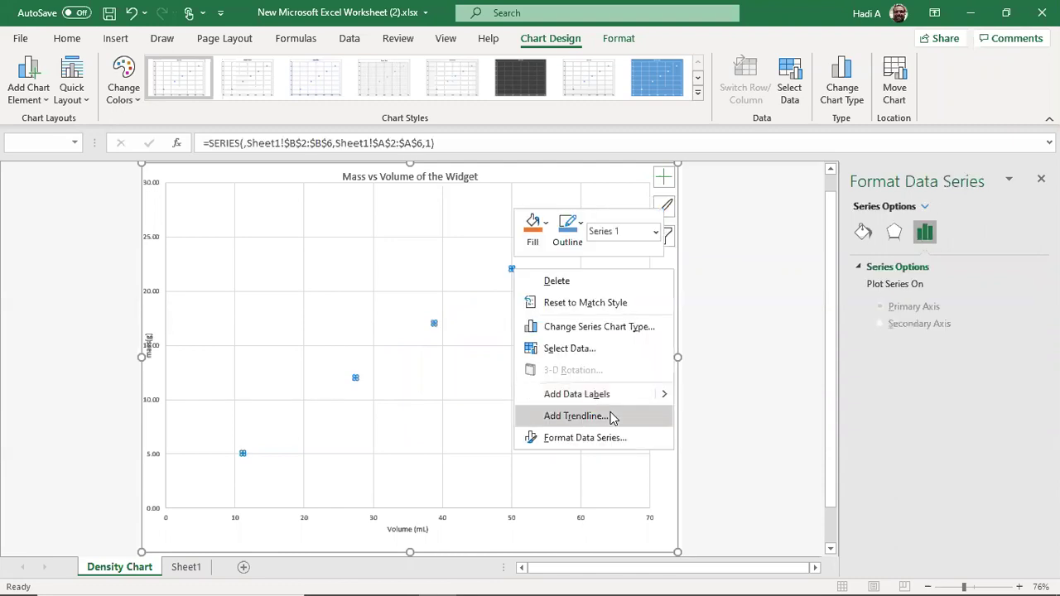
pyautogui.click(613, 416)
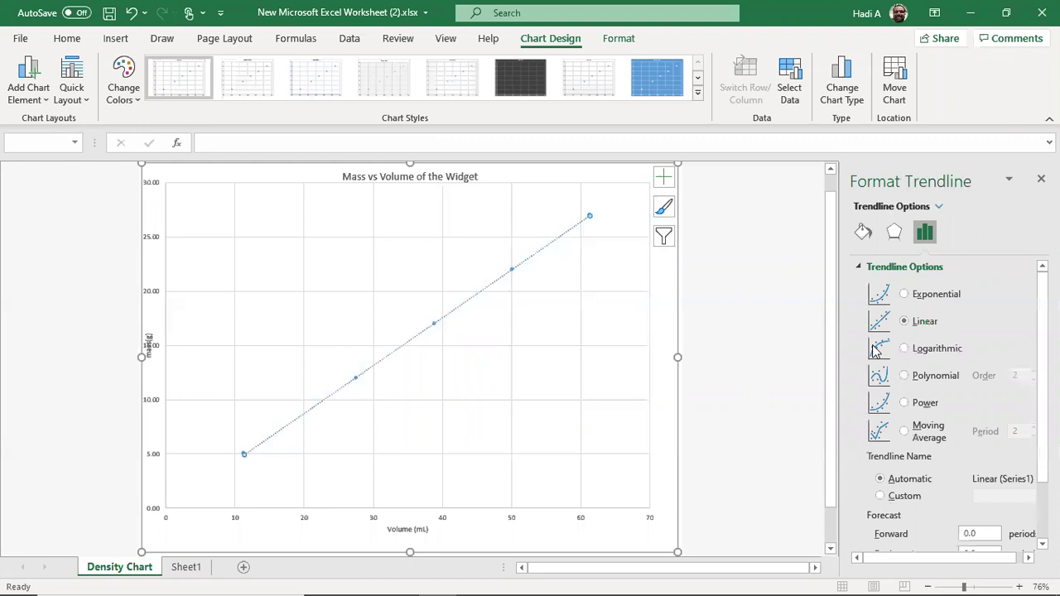
pyautogui.scroll(-2, 908, 440)
pyautogui.scroll(-1, 908, 443)
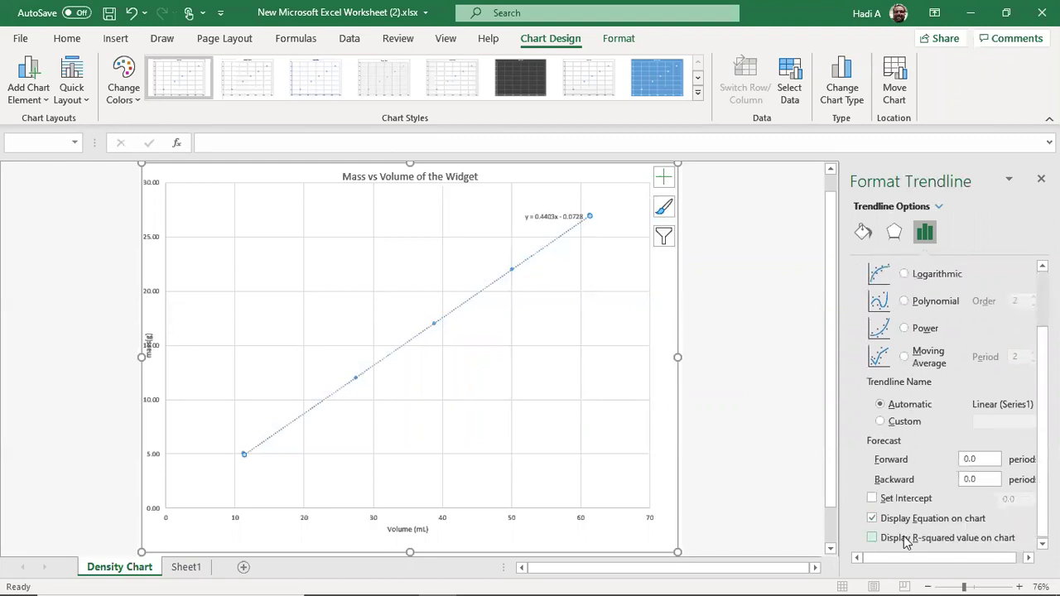
pyautogui.click(904, 538)
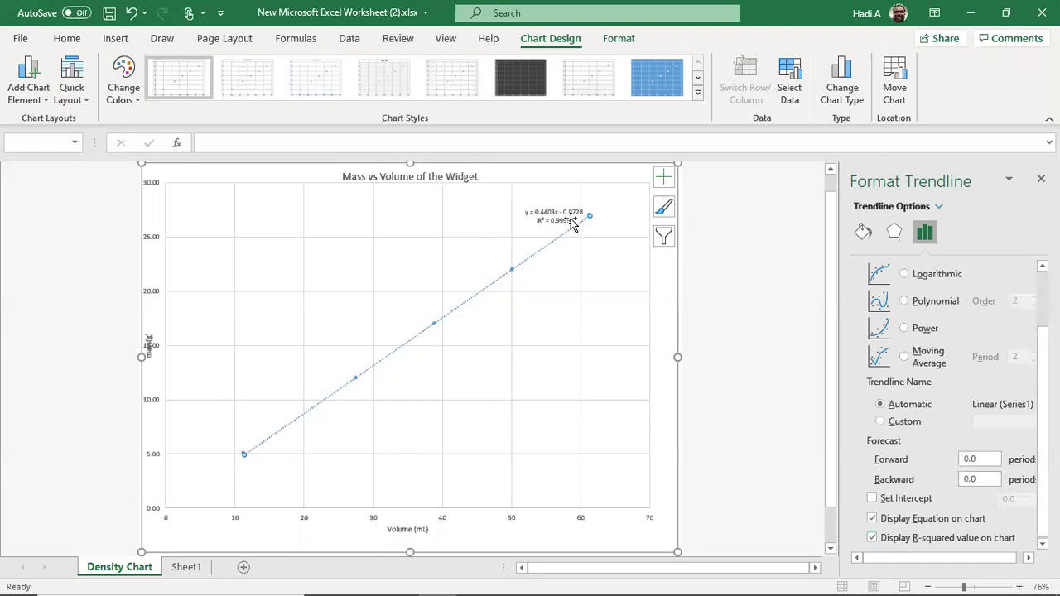
# Move the new trendline label away from the line toward the plot's upper edge and set its font size to 12
pyautogui.moveTo(555, 222); pyautogui.dragTo(448, 200)
pyautogui.click(502, 211)
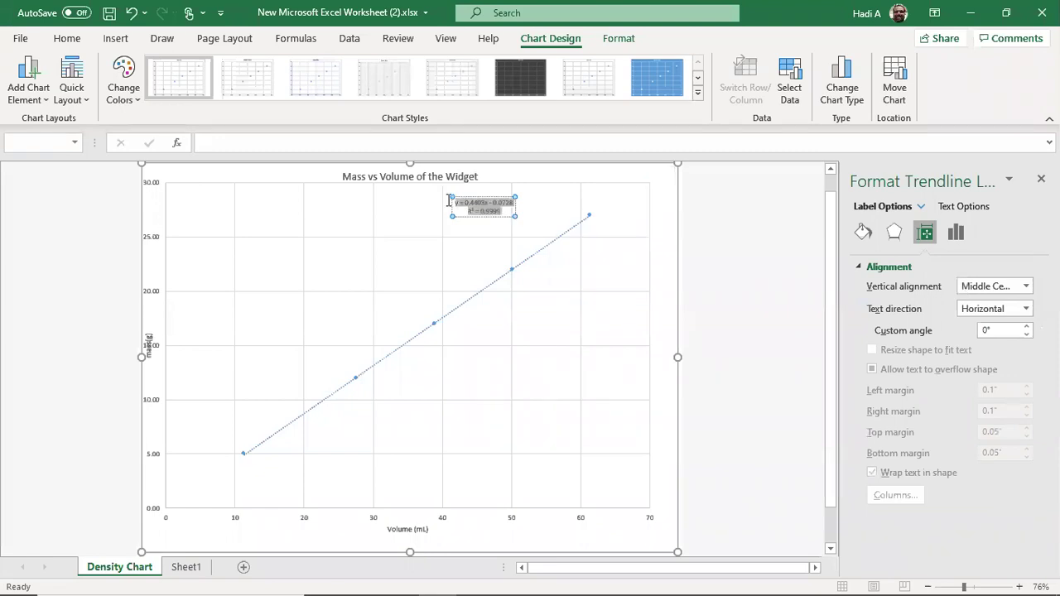
pyautogui.click(530, 158)
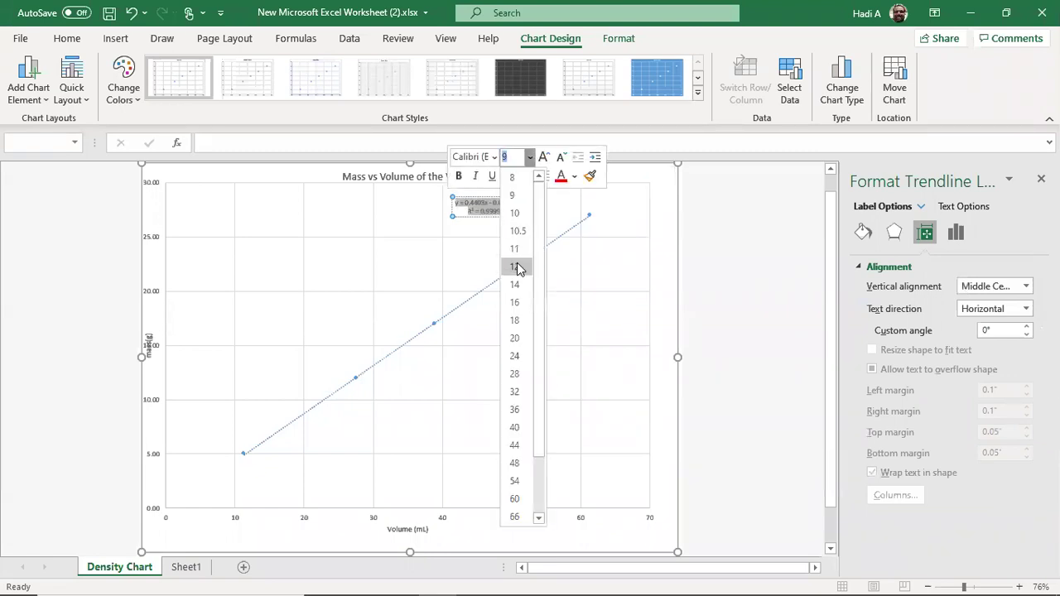
pyautogui.click(519, 265)
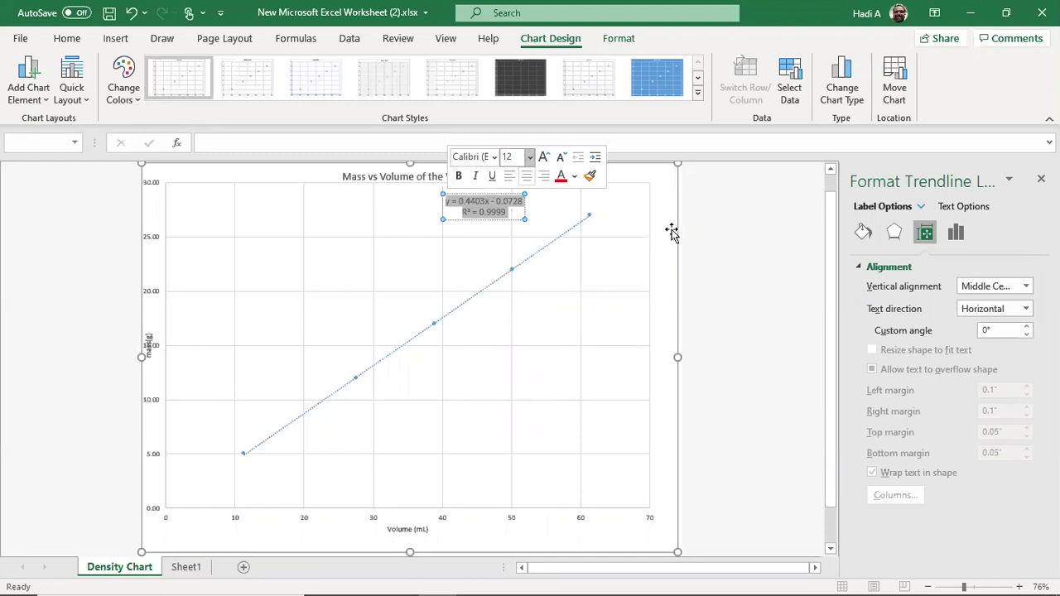
pyautogui.click(693, 230)
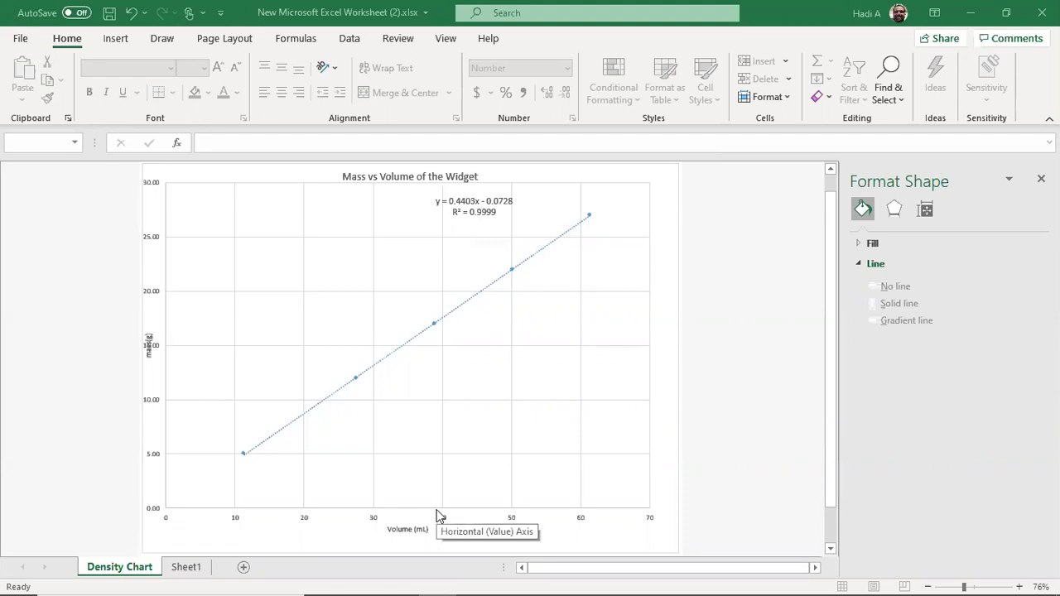
# Remove the re-added linear trendline and its 12-point equation label from the Density Chart sheet
pyautogui.click(186, 569)
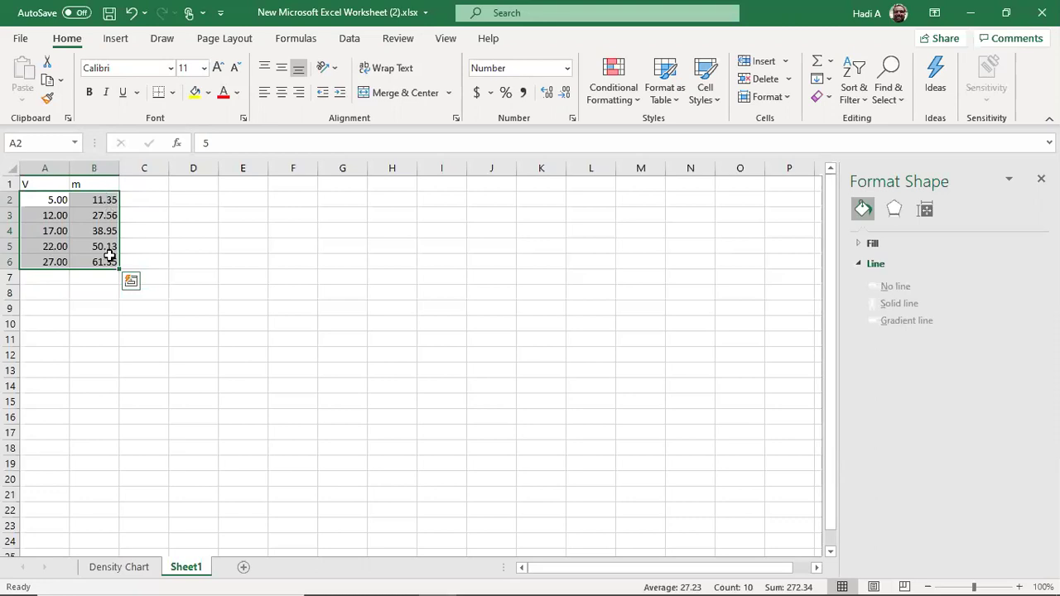
pyautogui.click(120, 570)
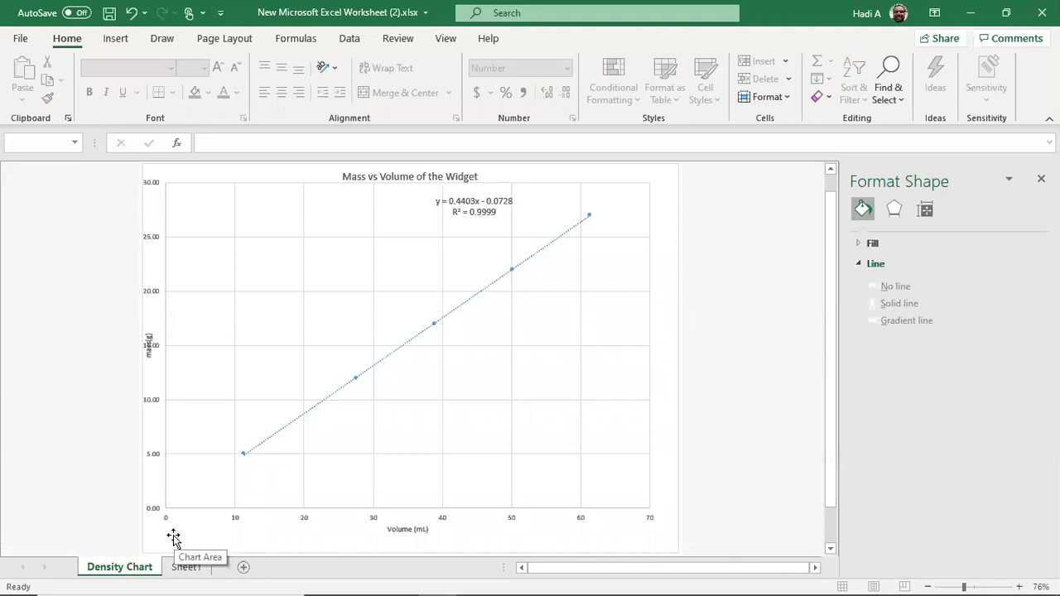
pyautogui.click(466, 207)
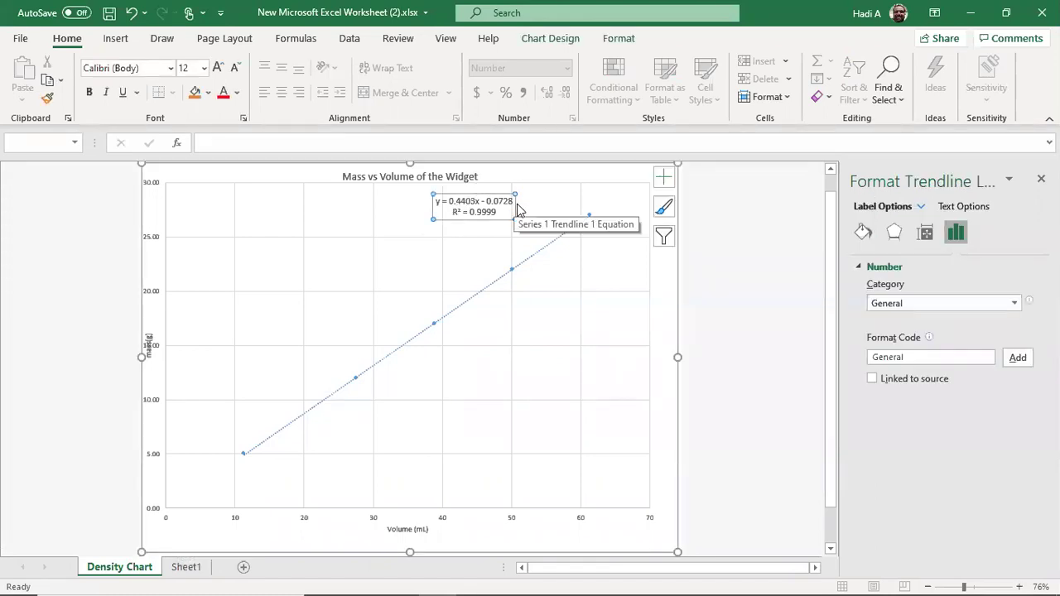
pyautogui.click(511, 203)
pyautogui.click(511, 202)
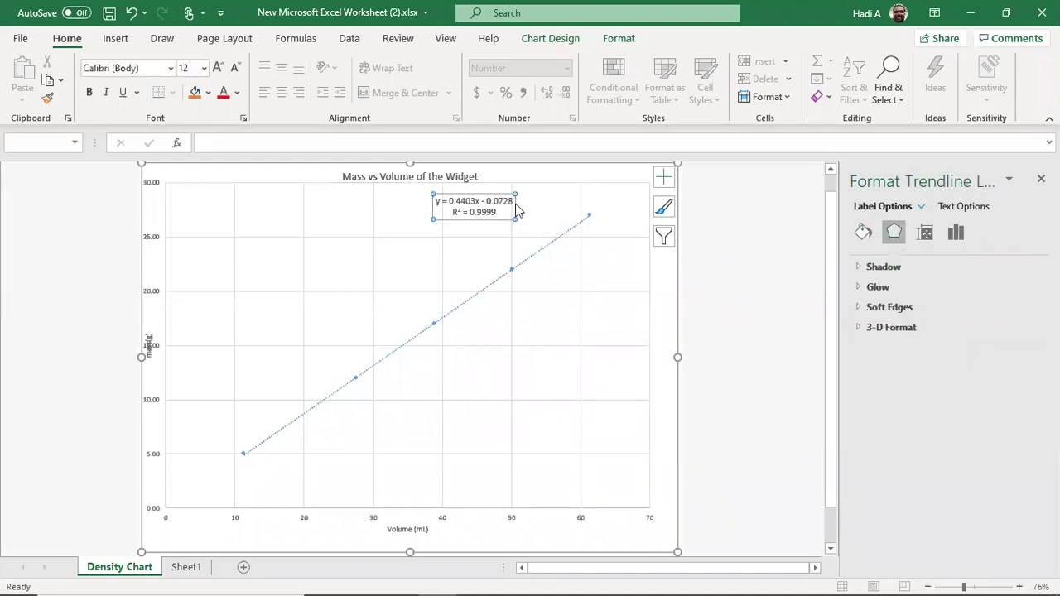
pyautogui.press('Delete')
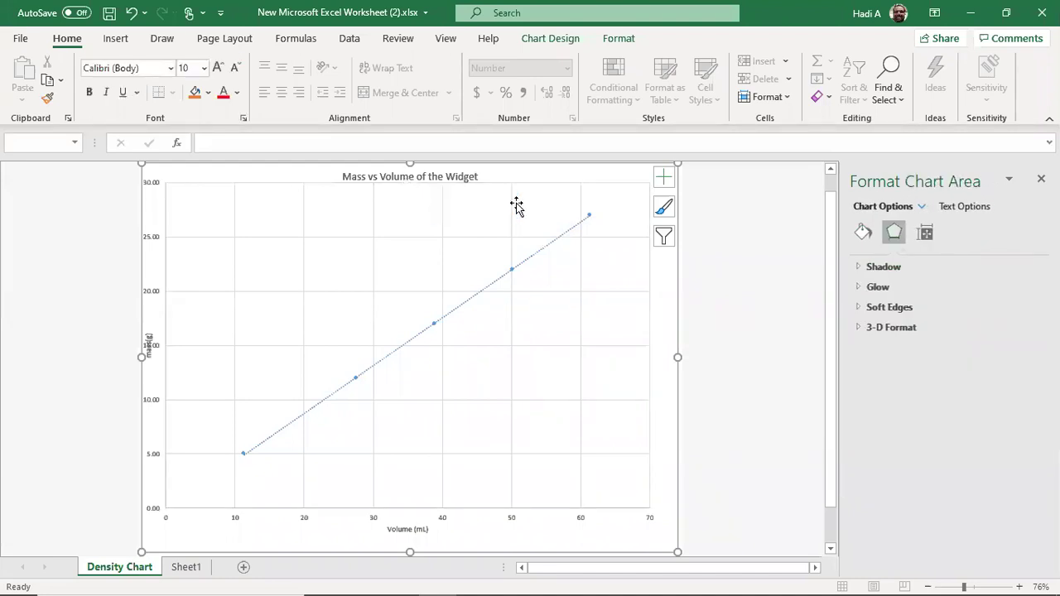
pyautogui.rightClick(555, 240)
pyautogui.click(578, 253)
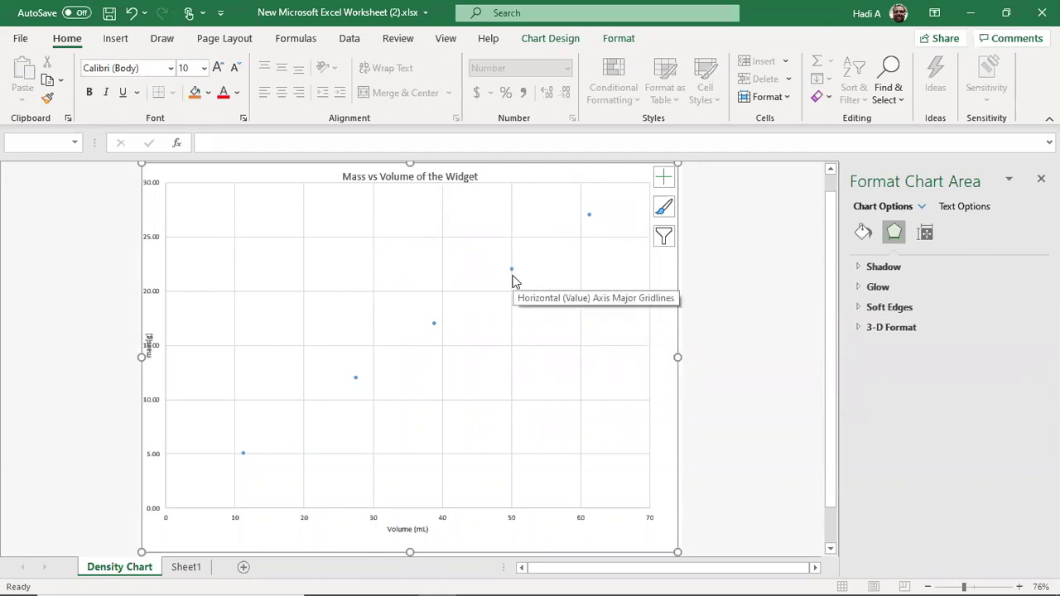
# Edit the scatter chart's data series so its X values refer to =Sheet1!$A$2:$A$6
pyautogui.moveTo(512, 275)
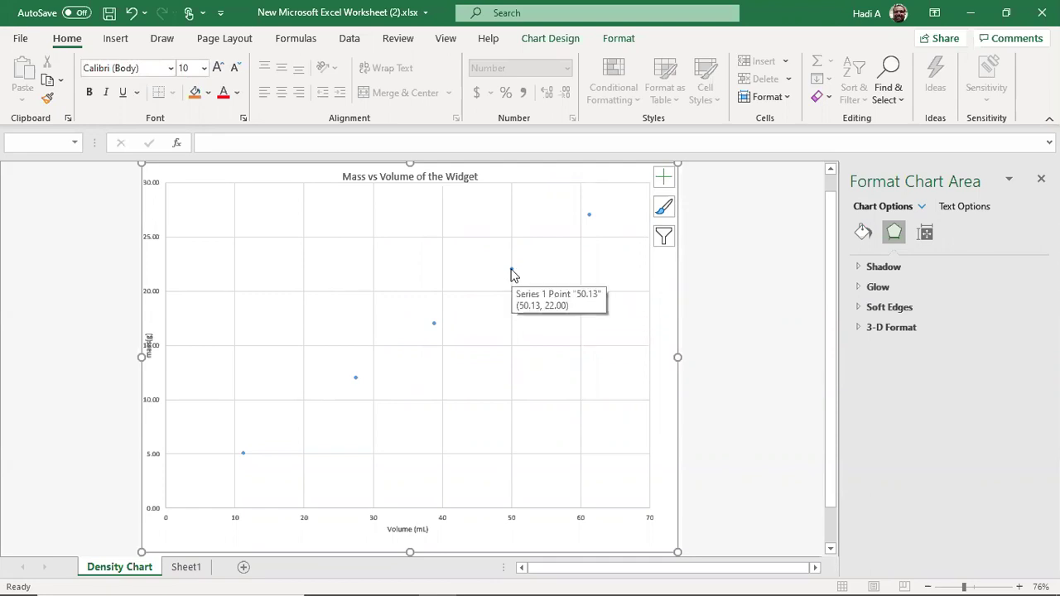
pyautogui.rightClick(512, 275)
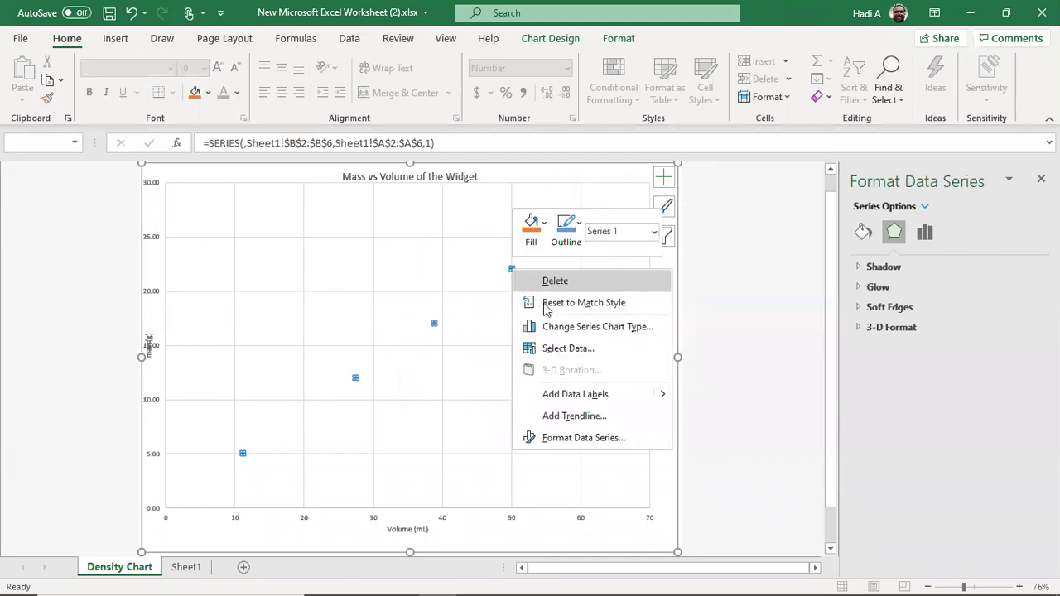
pyautogui.click(560, 348)
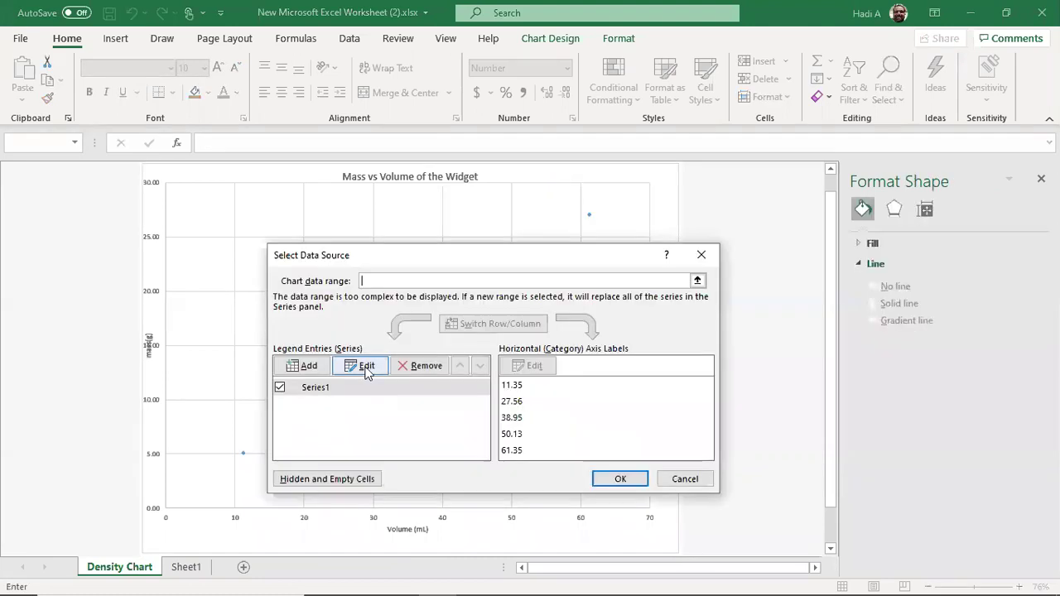
pyautogui.click(365, 371)
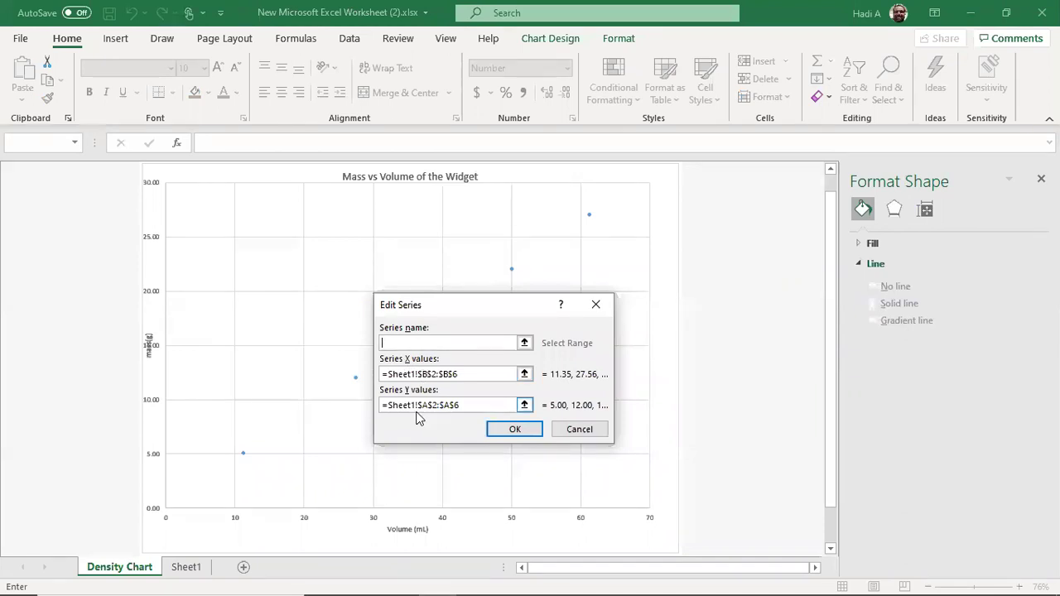
pyautogui.click(428, 373)
pyautogui.press('BackSpace')
pyautogui.write('A')
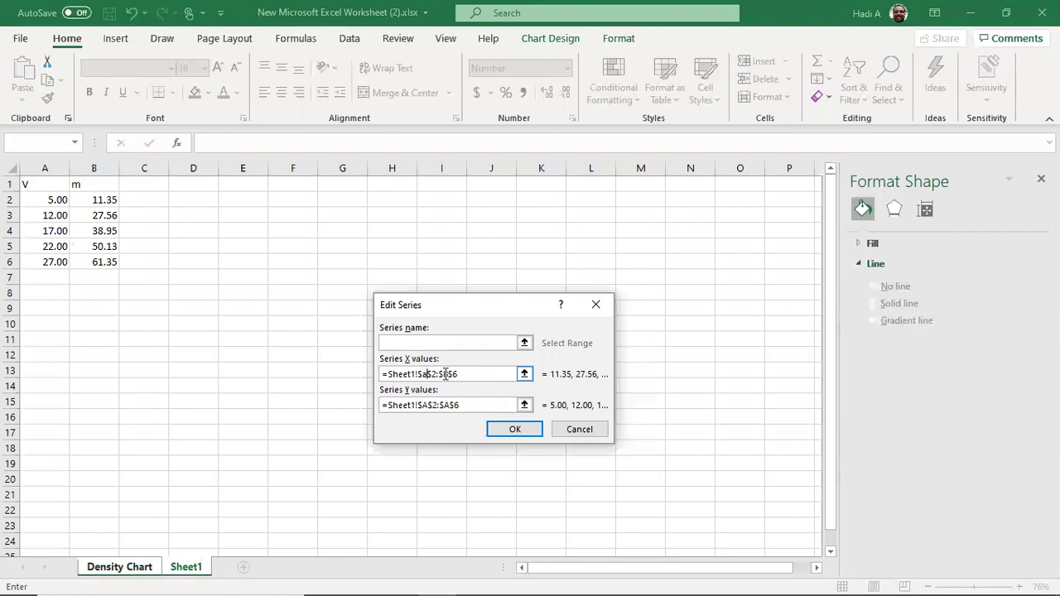
pyautogui.click(448, 373)
pyautogui.press('BackSpace')
pyautogui.write('A')
# Set the series' Y values to =Sheet1!$B$2:$B$6 and apply the changed data source to the chart
pyautogui.click(425, 405)
pyautogui.press('BackSpace')
pyautogui.write('b')
pyautogui.click(448, 405)
pyautogui.press('BackSpace')
pyautogui.write('b')
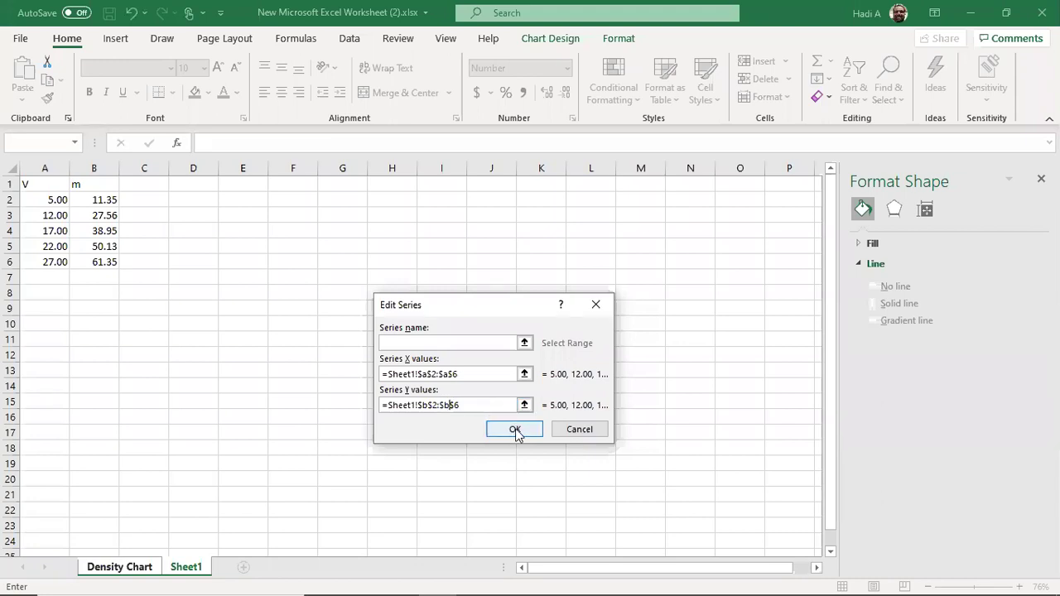
pyautogui.click(514, 431)
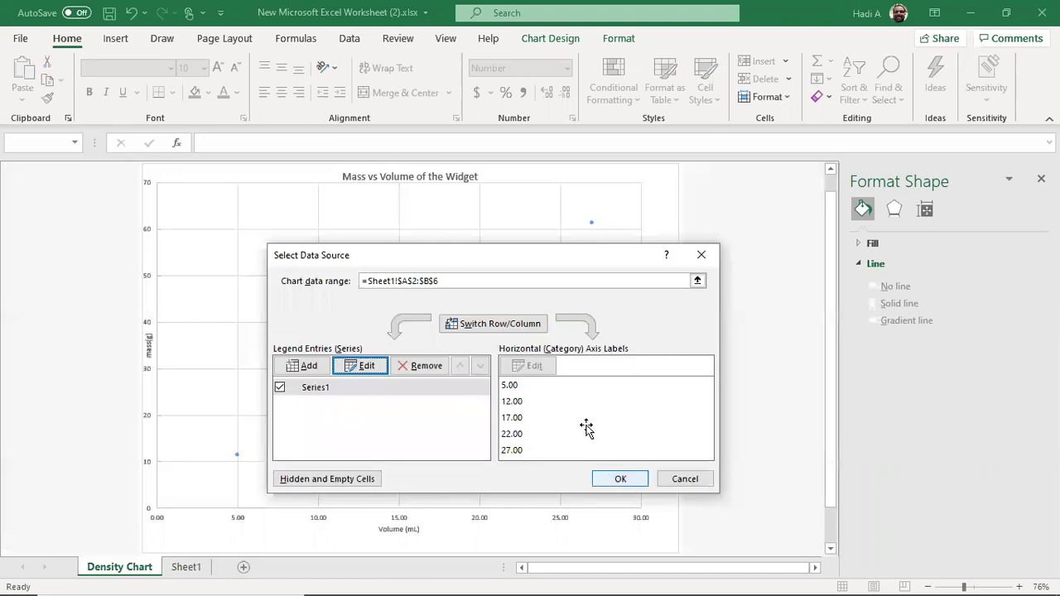
pyautogui.press('Return')
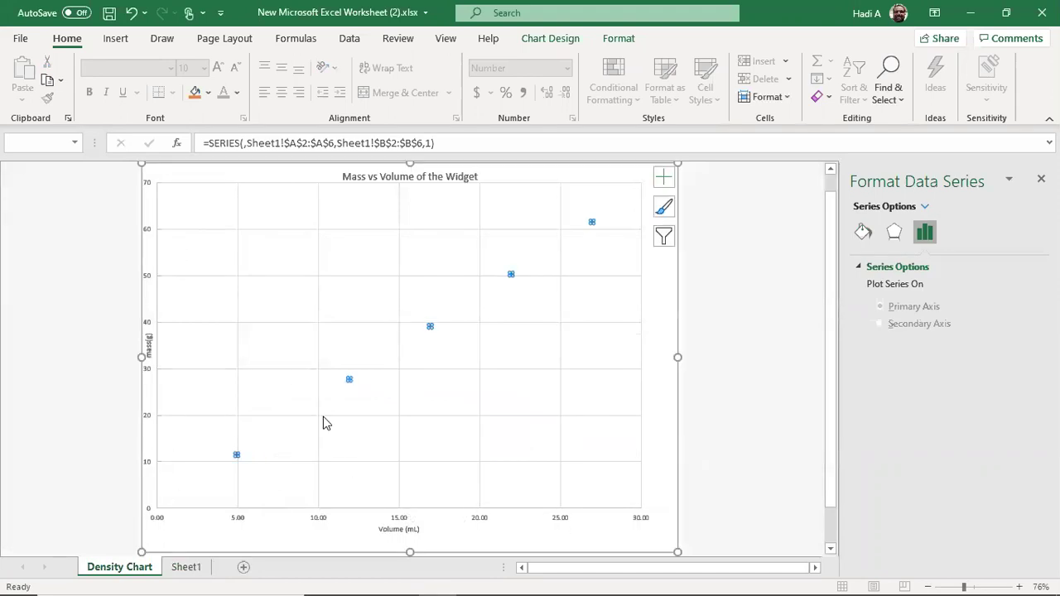
# Add a linear trendline to the restored data series, displaying its equation and R-squared value on the chart
pyautogui.rightClick(351, 381)
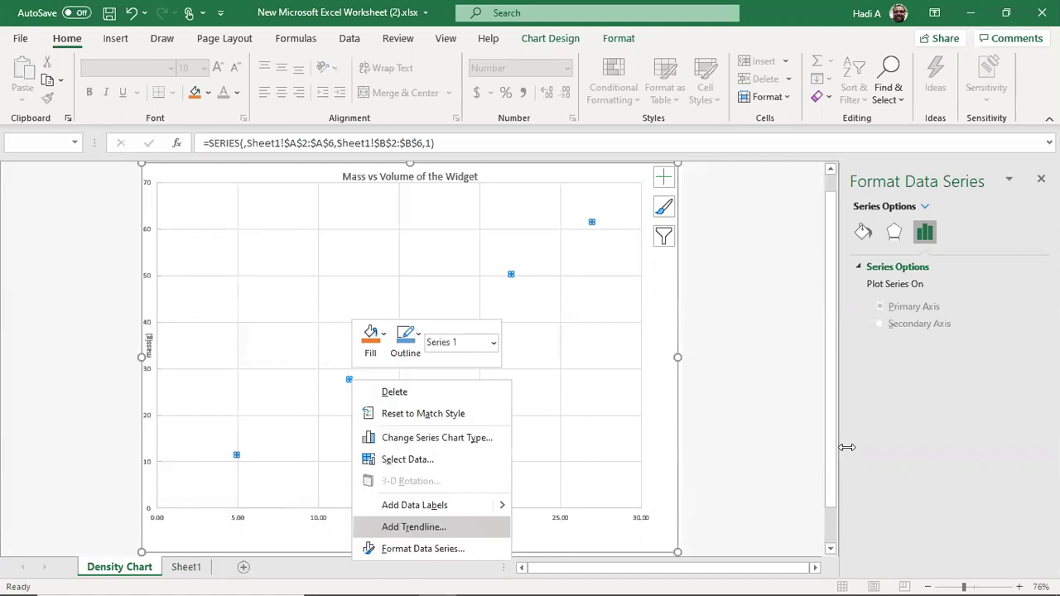
pyautogui.click(464, 530)
pyautogui.scroll(-1, 939, 323)
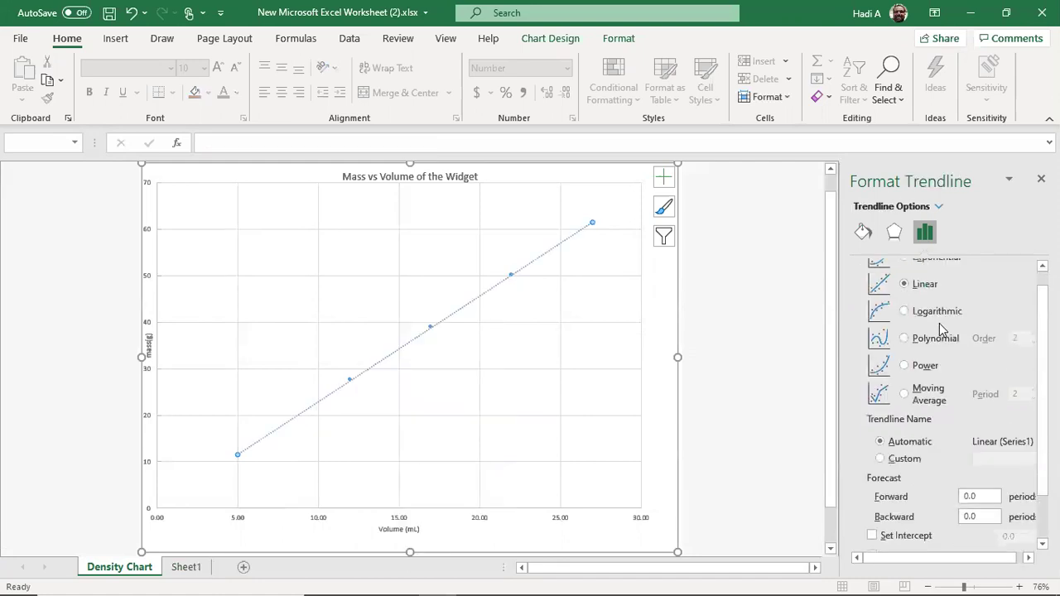
pyautogui.scroll(-1, 915, 519)
pyautogui.click(915, 519)
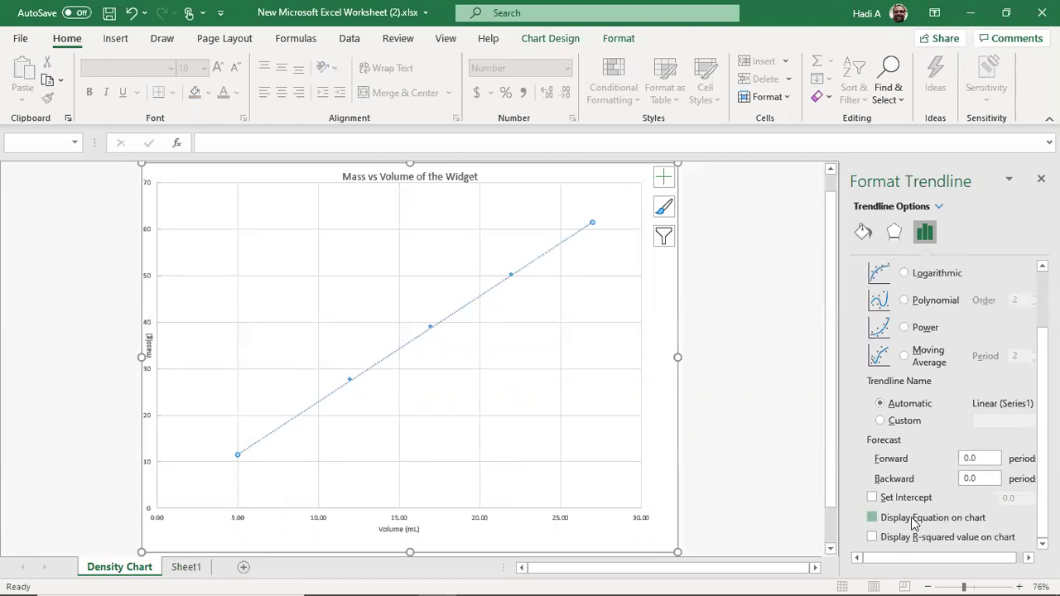
pyautogui.click(913, 537)
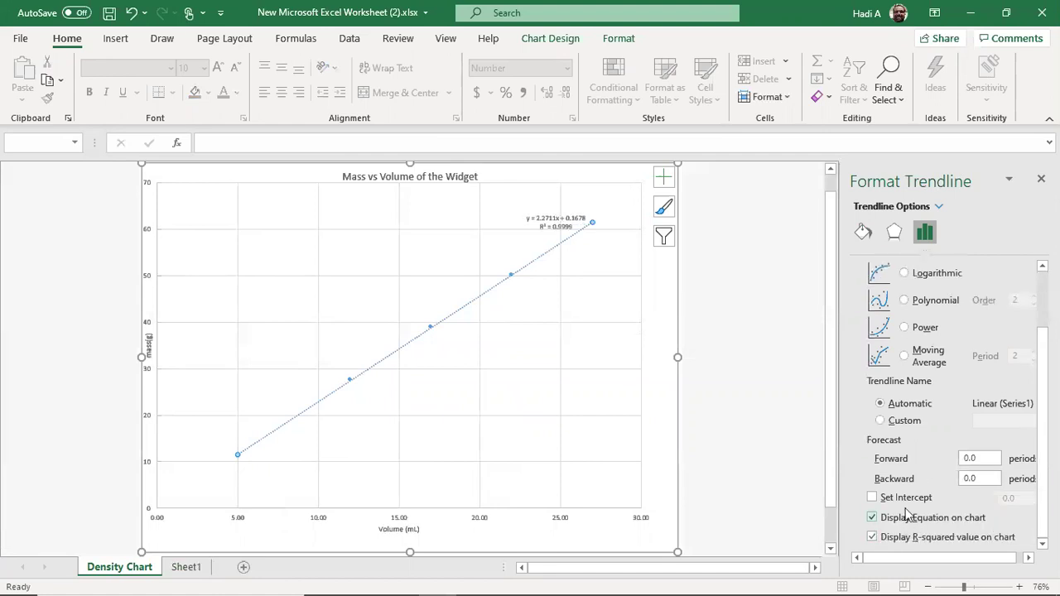
# Move the trendline label clear of the line, just below the chart title, set its font size to 18, and deselect the chart
pyautogui.click(553, 226)
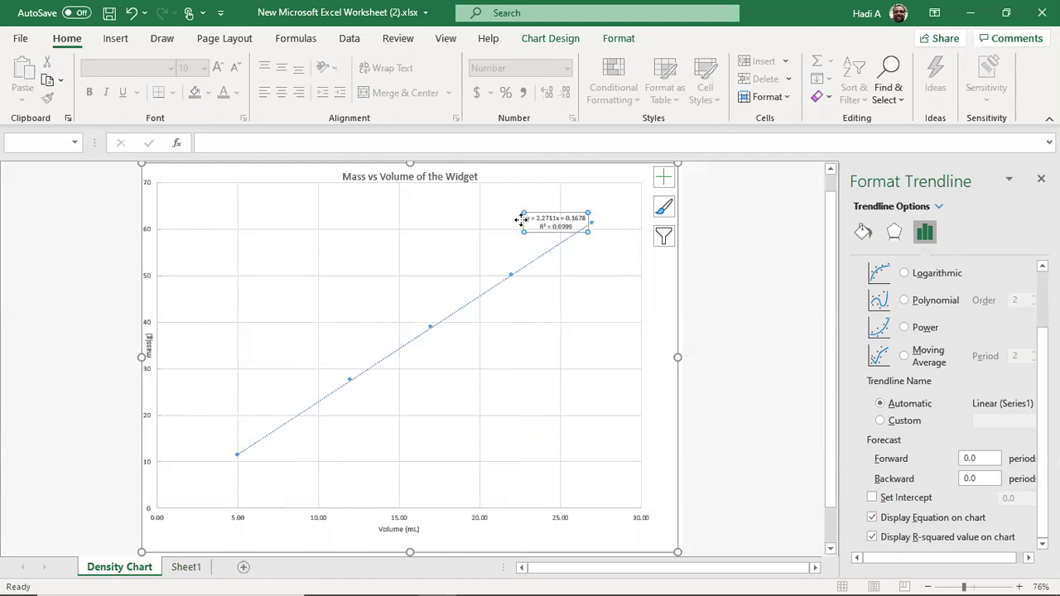
pyautogui.moveTo(418, 212); pyautogui.dragTo(417, 213)
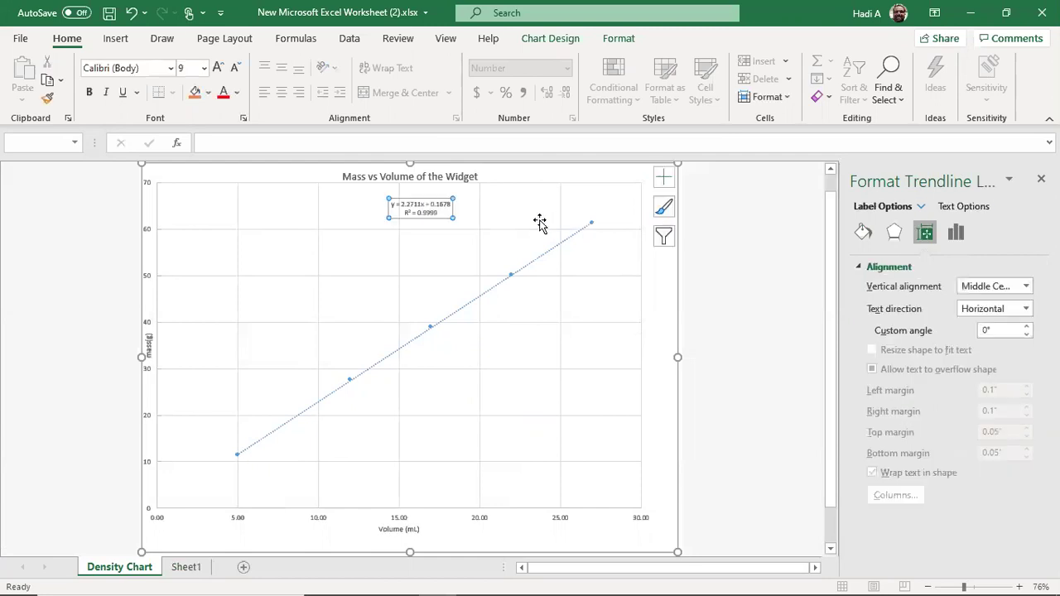
pyautogui.tripleClick(381, 204)
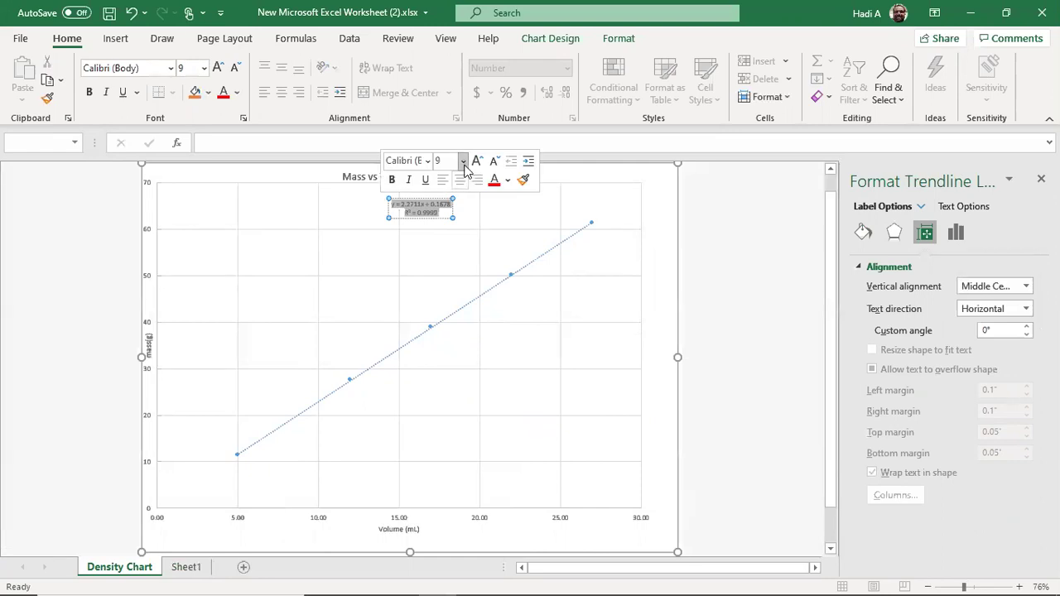
pyautogui.click(462, 162)
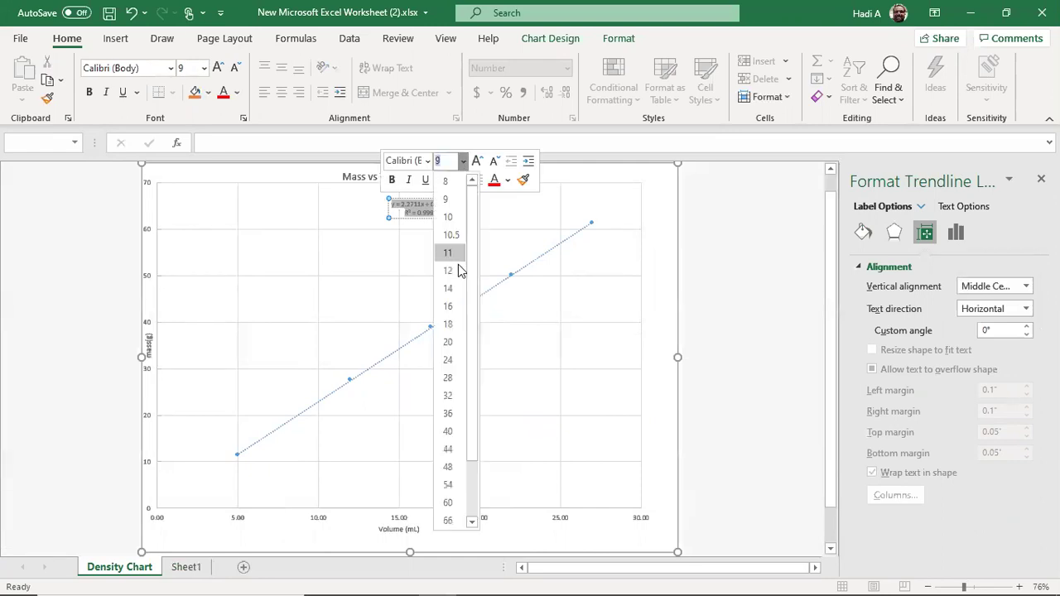
pyautogui.click(450, 323)
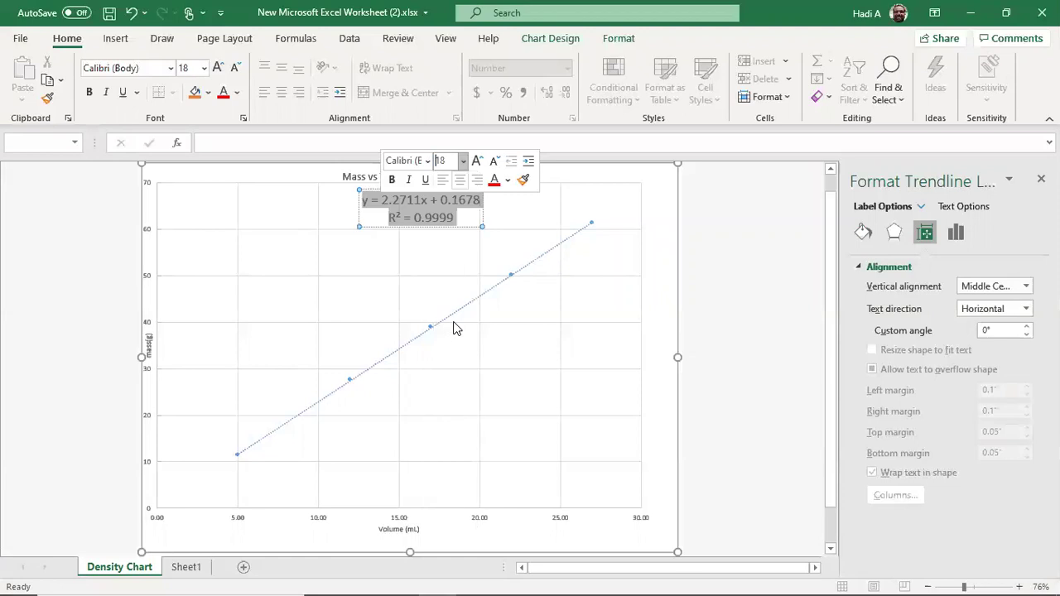
pyautogui.click(590, 193)
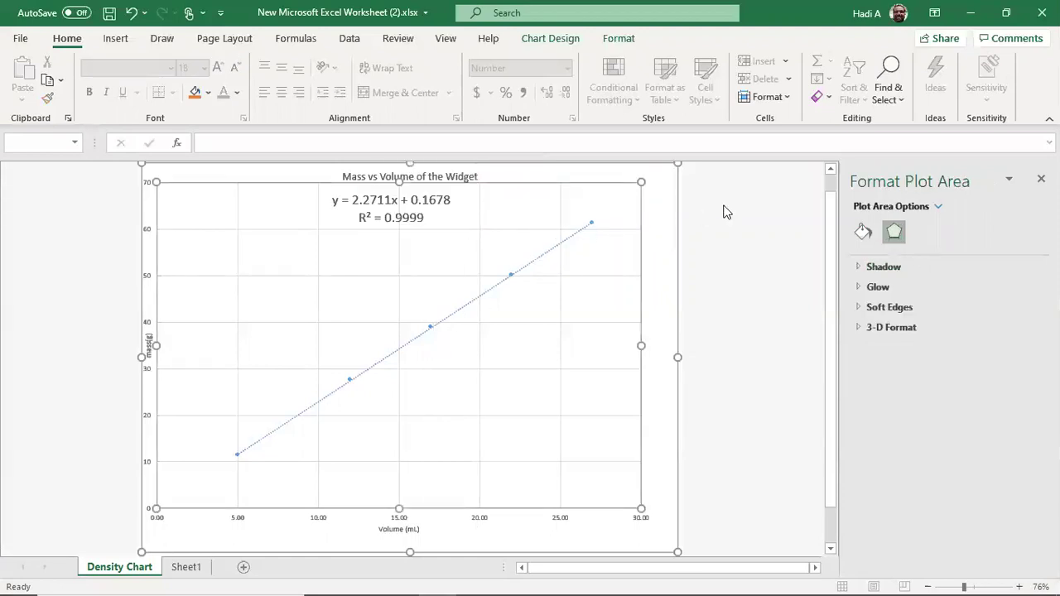
pyautogui.click(723, 210)
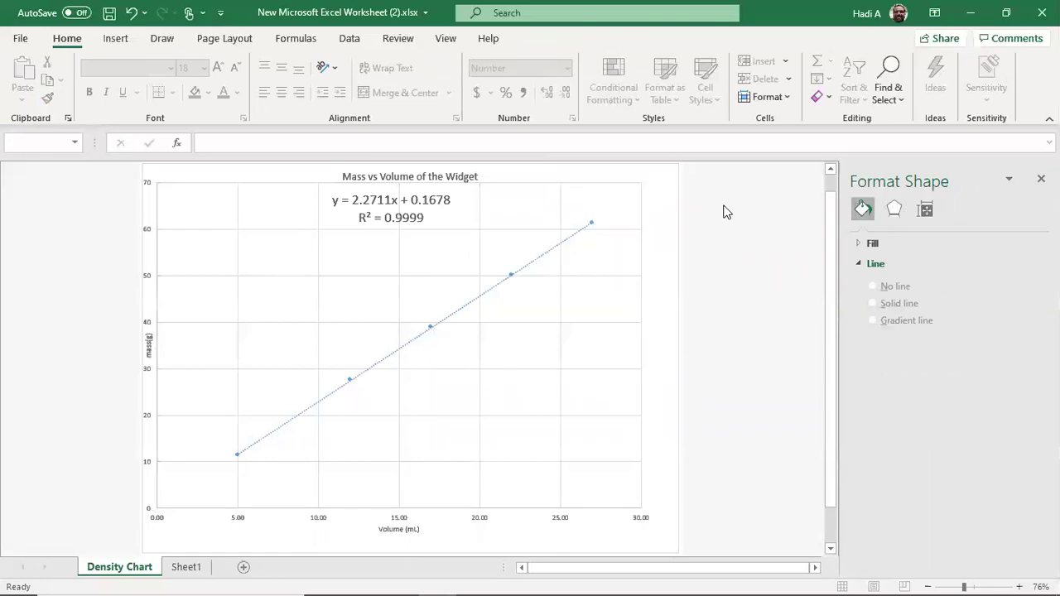